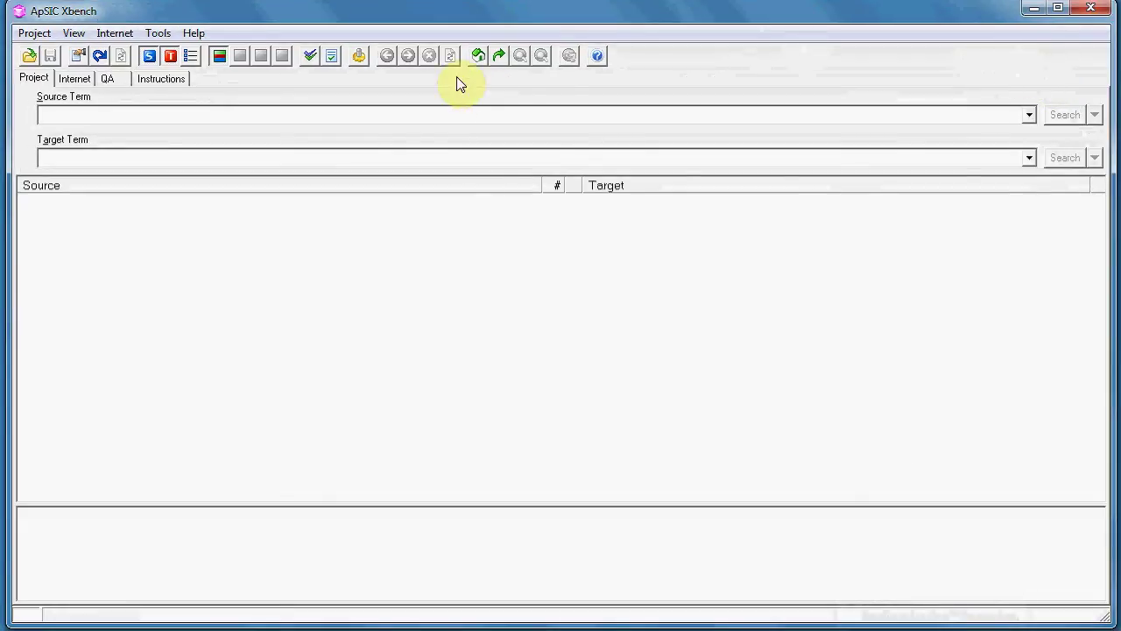
- From Project Properties, start adding files of type Trados TagEditor File and advance to the file list
click(33, 33)
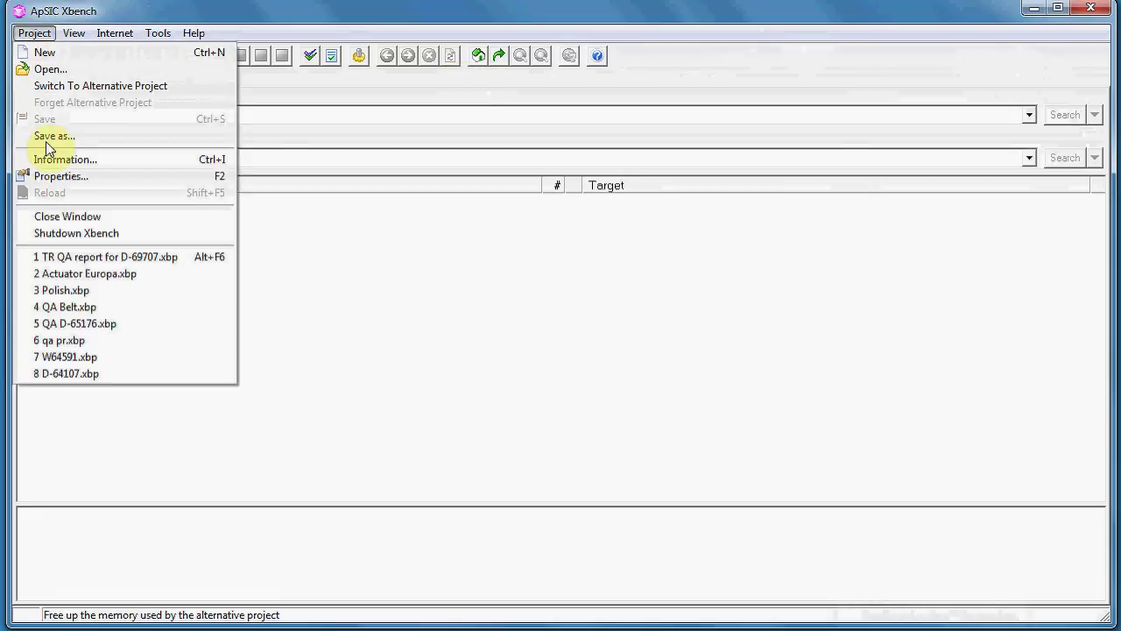
key(F2)
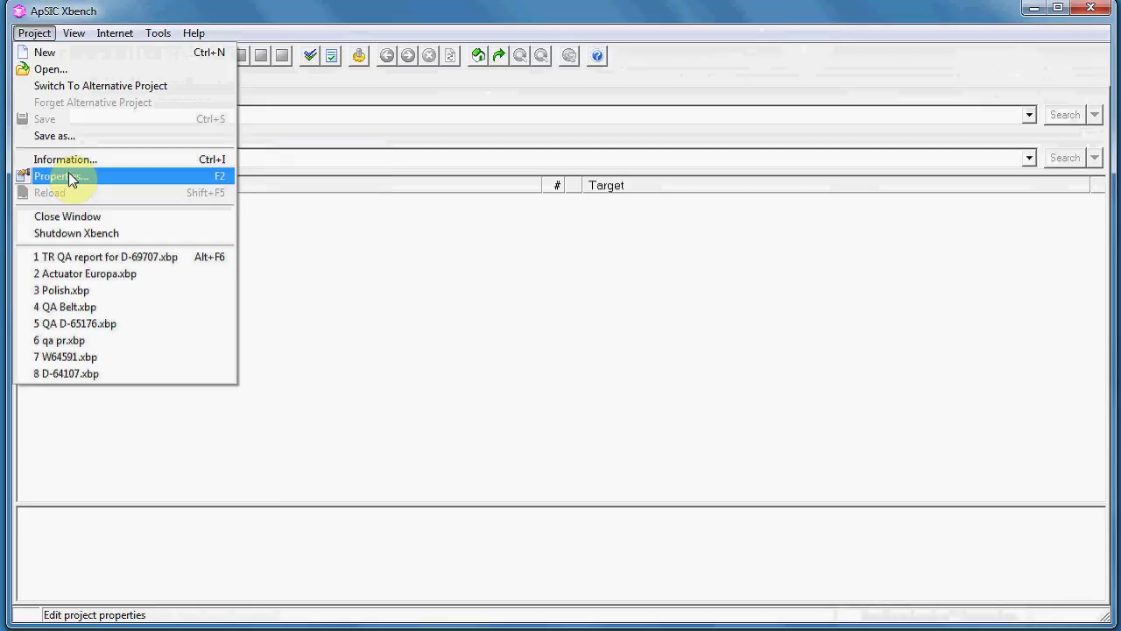
click(69, 175)
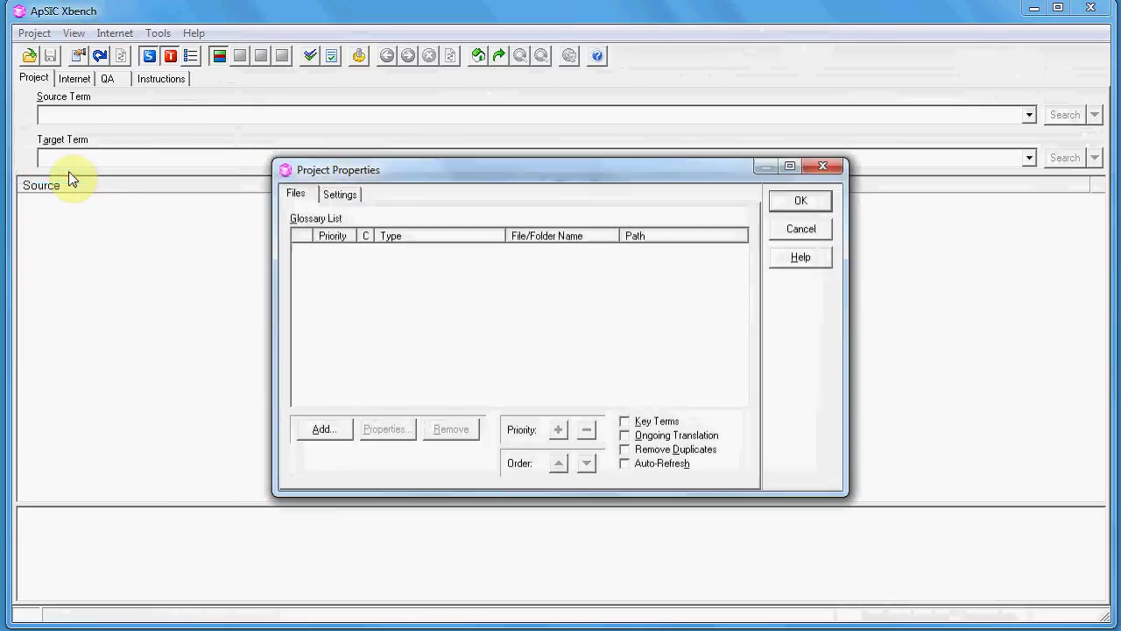
drag(348, 173, 335, 156)
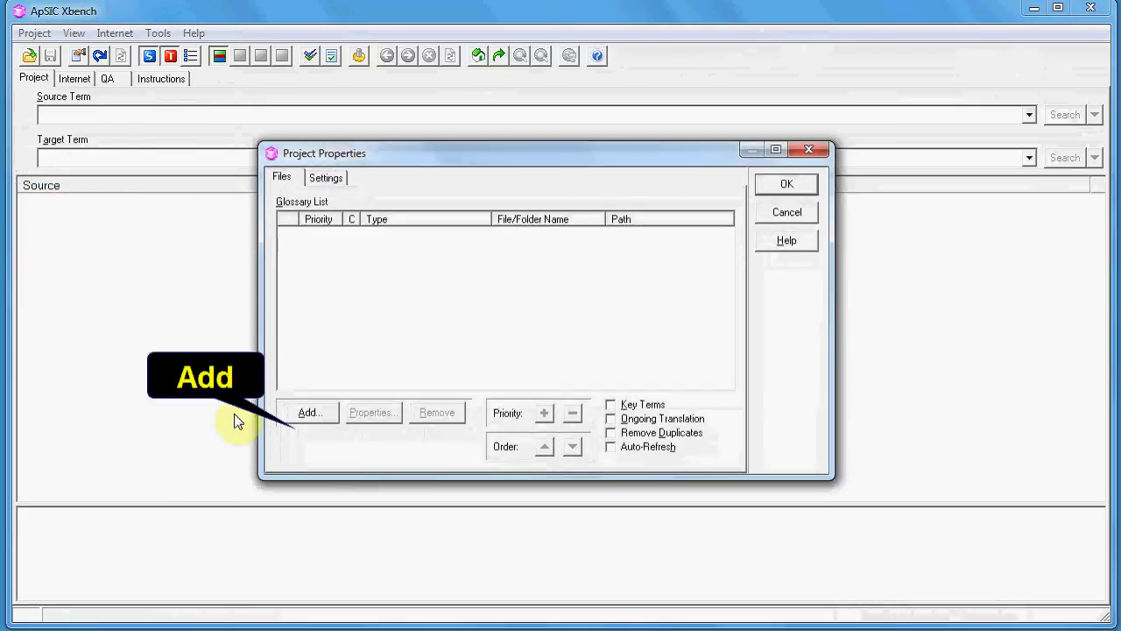
click(320, 411)
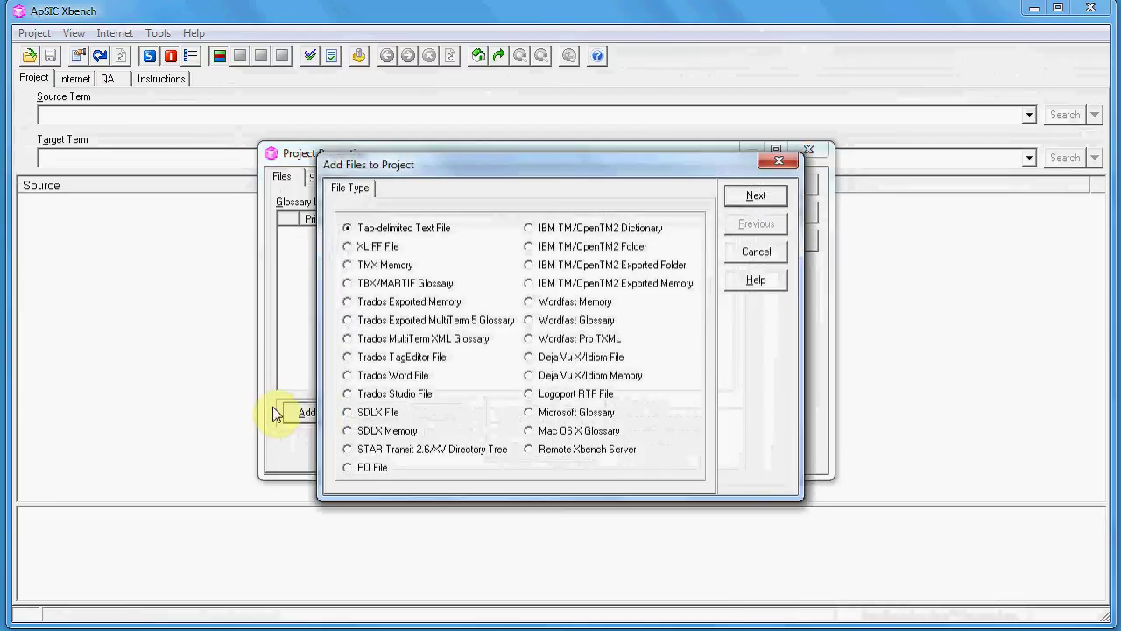
click(420, 358)
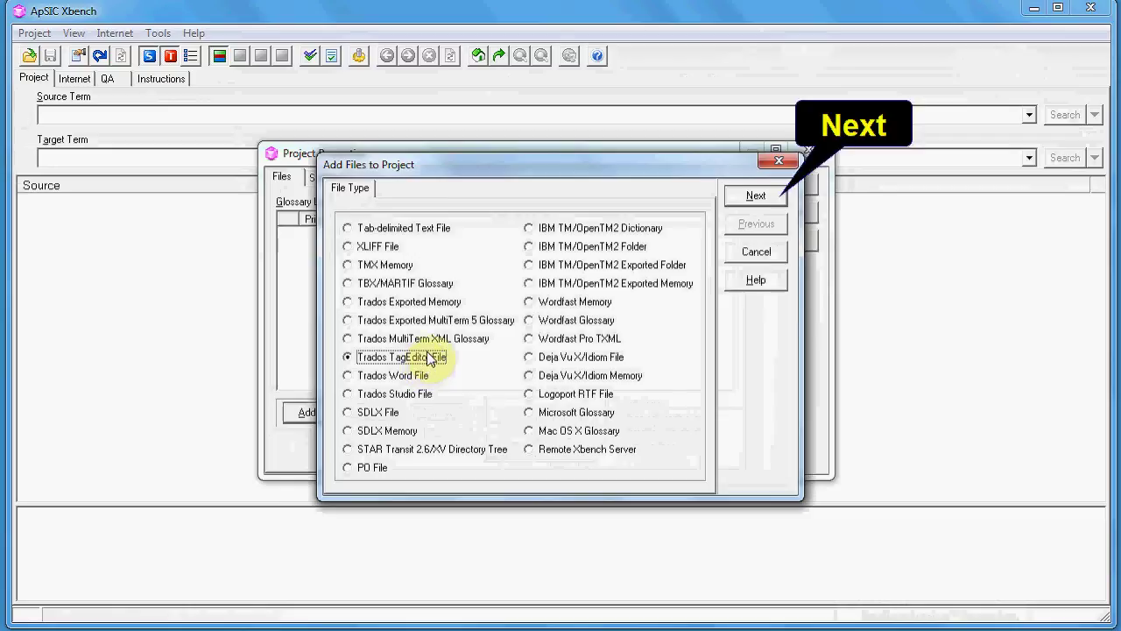
click(753, 197)
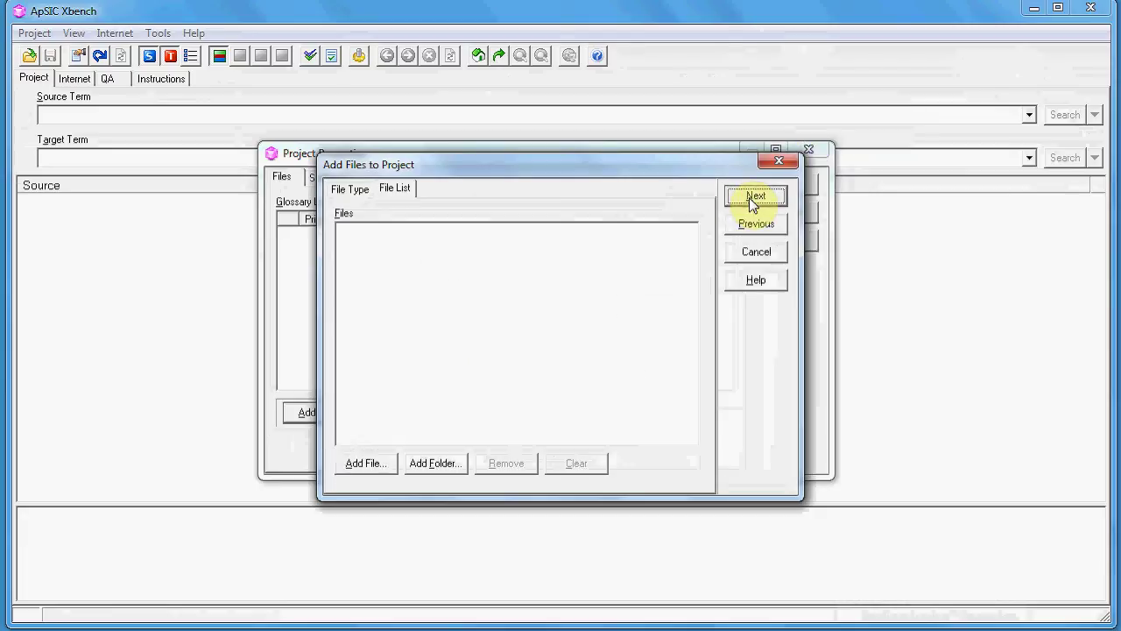
- Add all eight .ttx files in the ttx files folder, starting from DSM_softwarespec_all.php.ttx
click(358, 463)
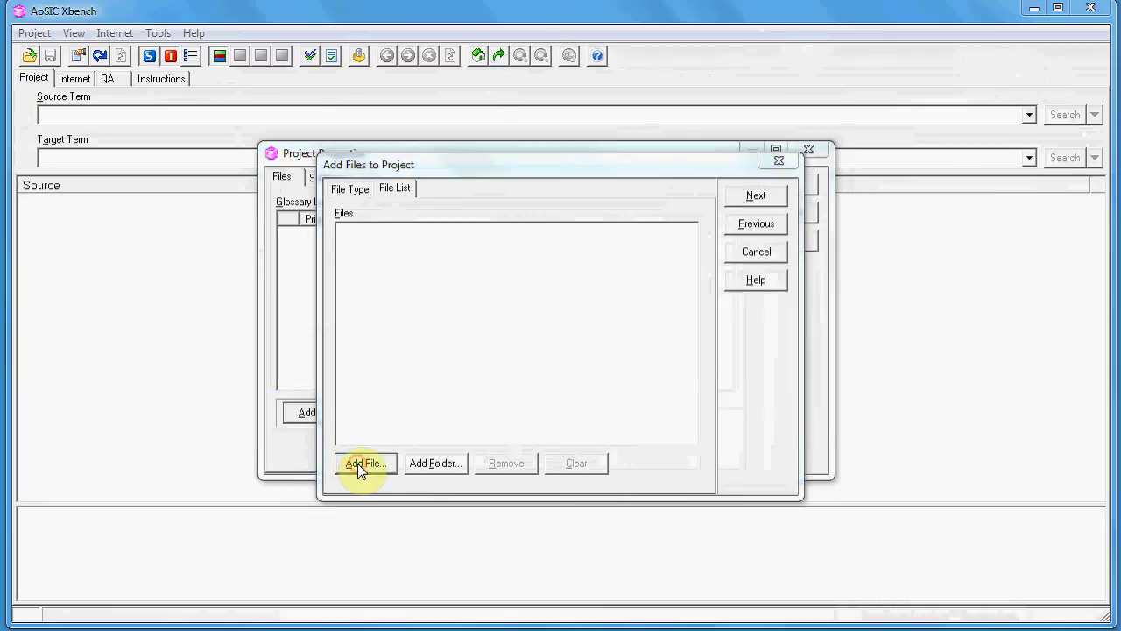
key(ctrl+v)
key(Return)
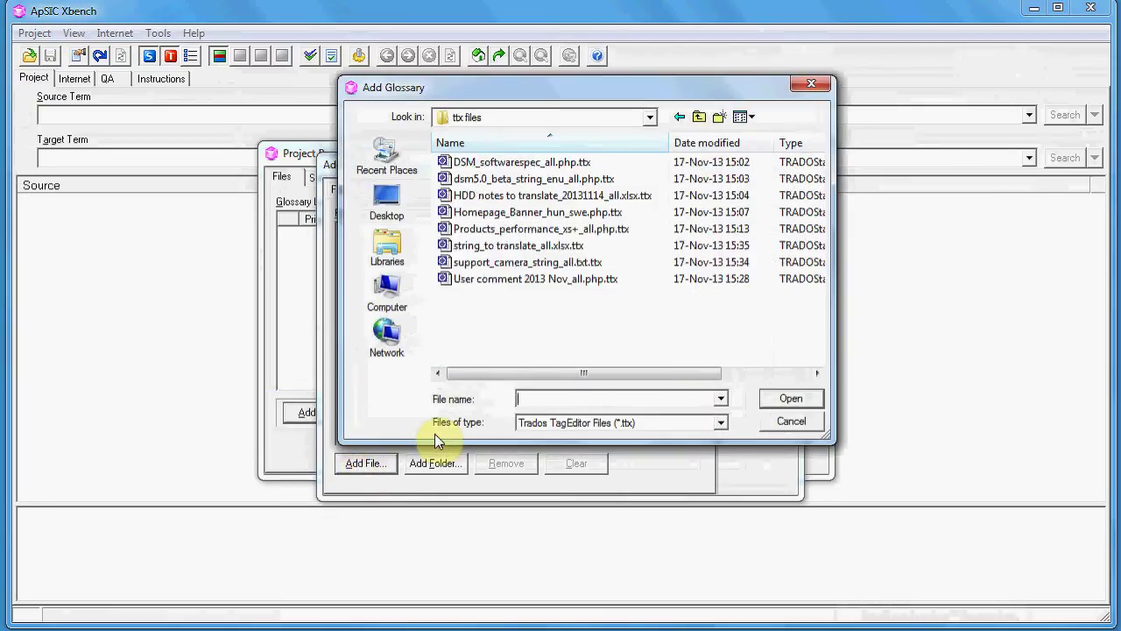
click(458, 168)
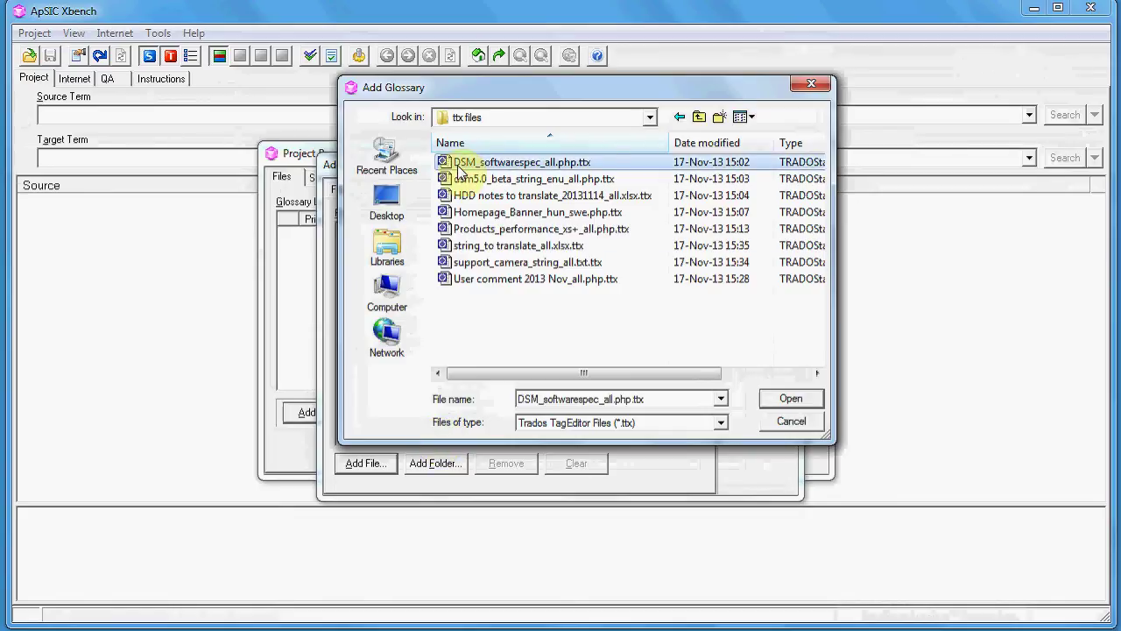
shift+click(502, 280)
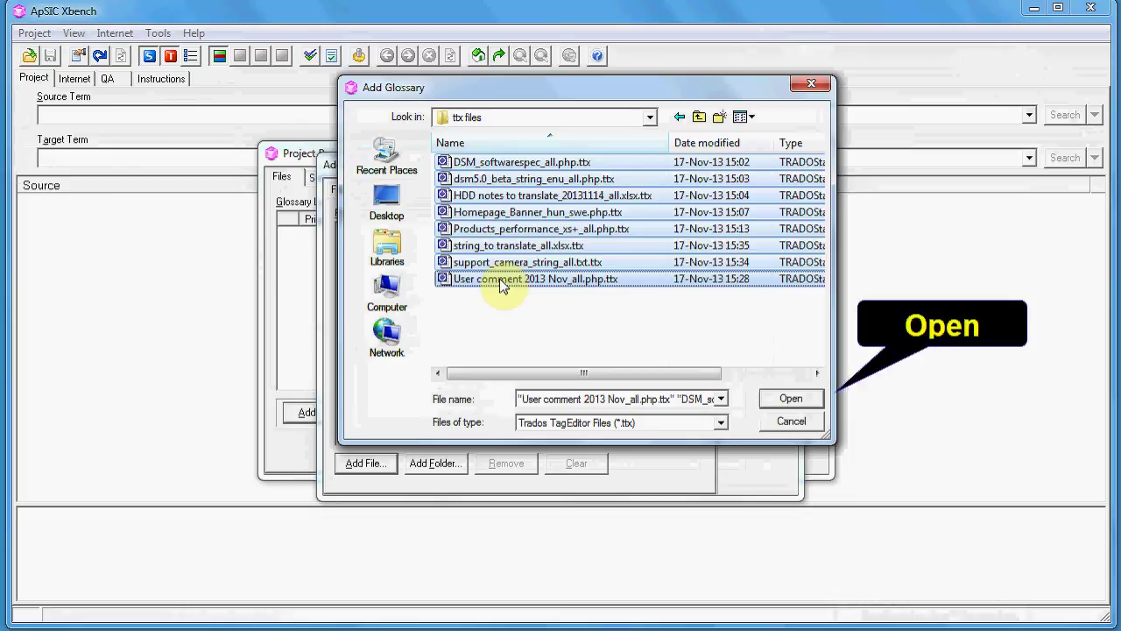
click(791, 400)
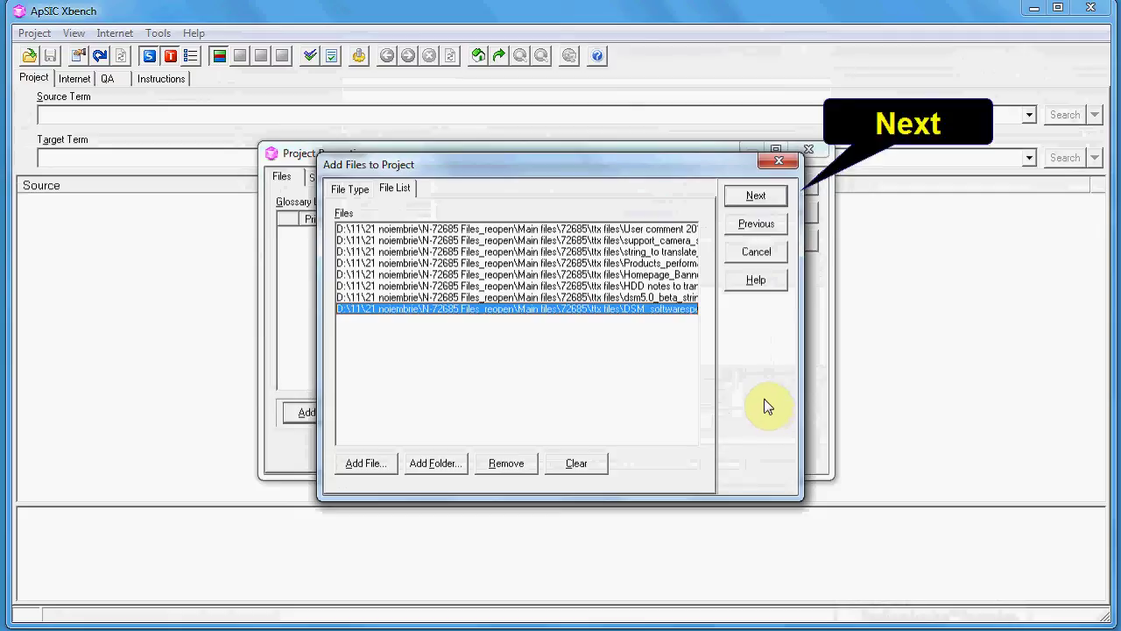
- Confirm the eight TagEditor files at Low priority and close Project Properties with OK
click(763, 196)
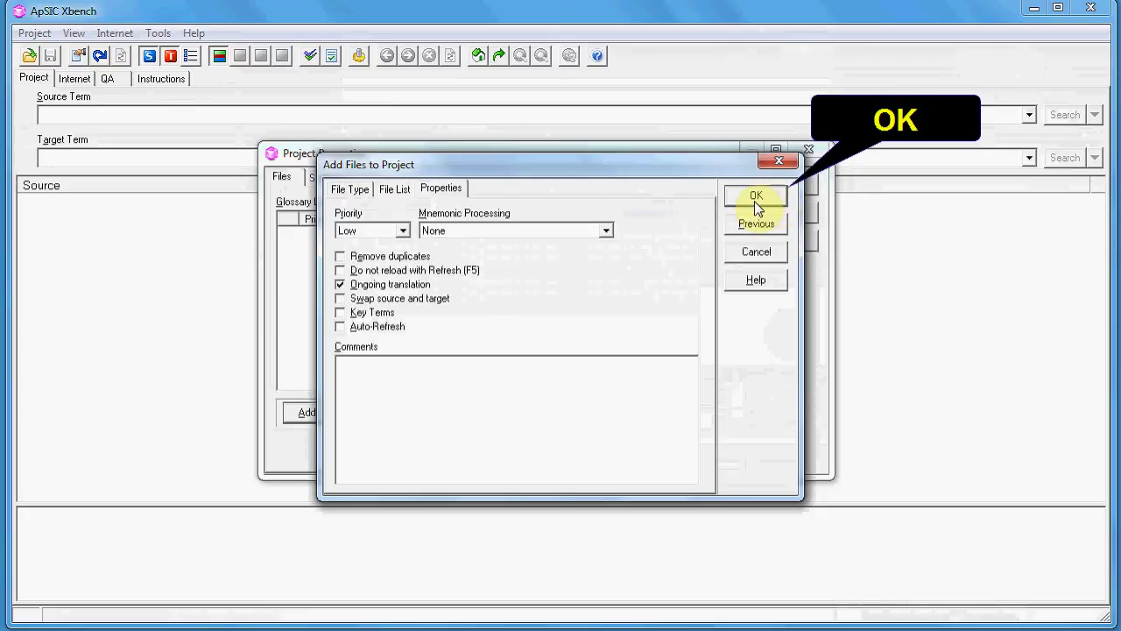
click(755, 198)
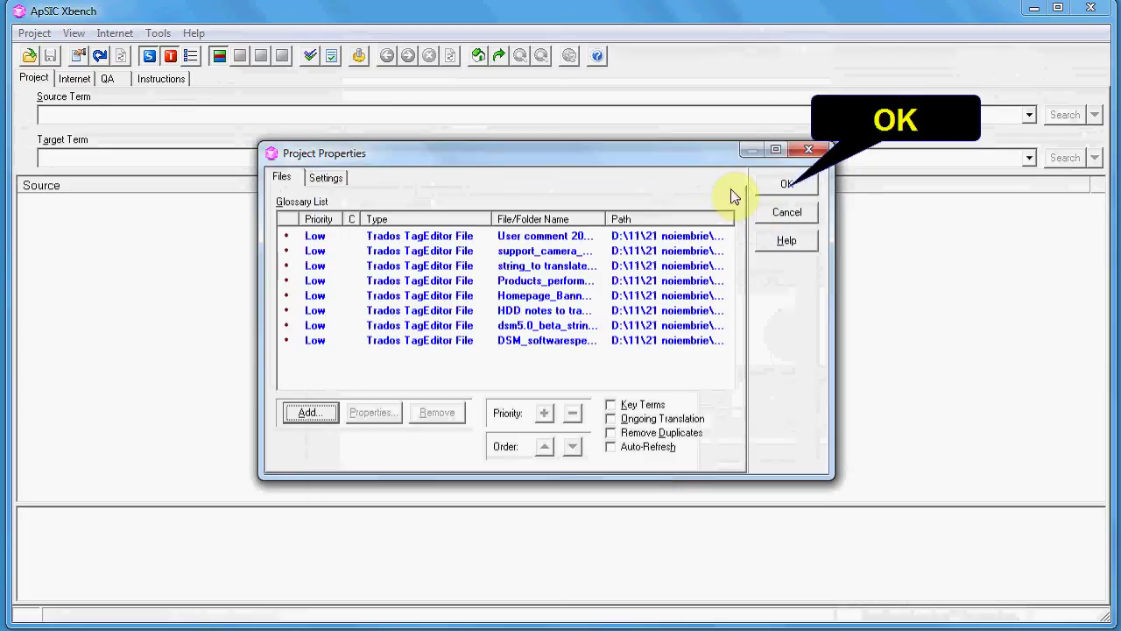
drag(390, 157, 386, 154)
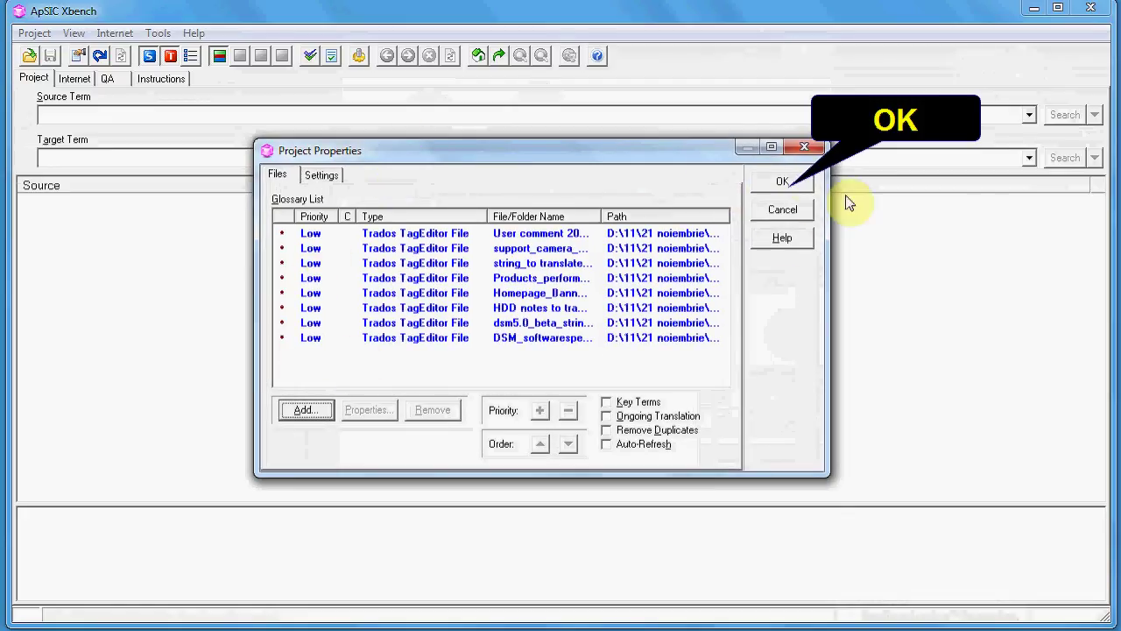
click(799, 182)
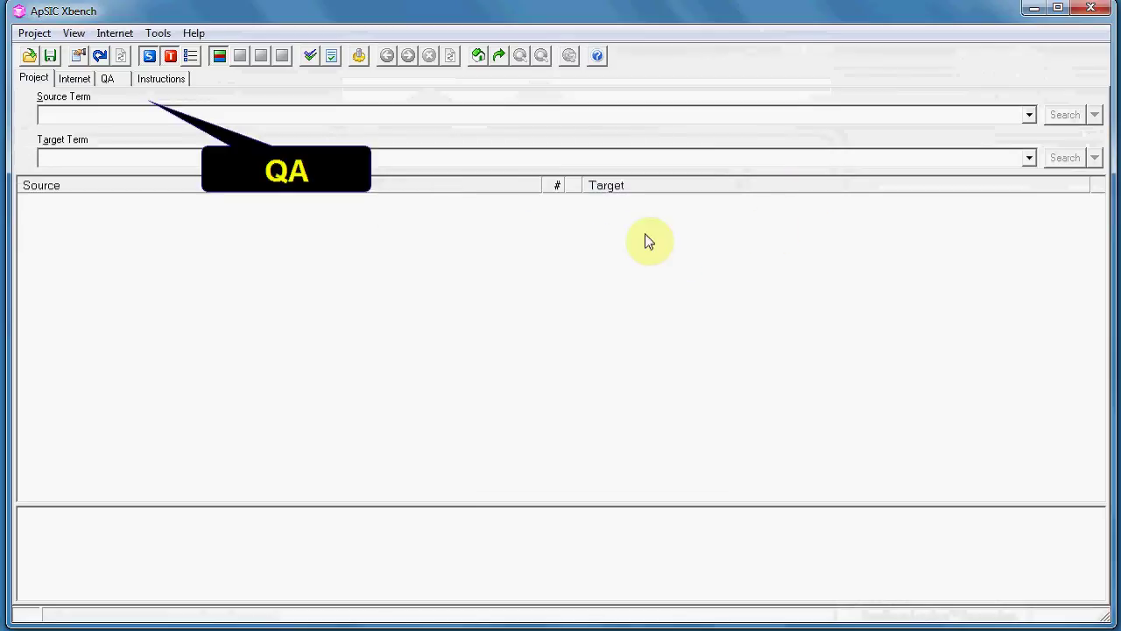
- Review the Content, Spell-checking and Checklists QA groups, then run Check Ongoing Translation for 115 errors
click(108, 80)
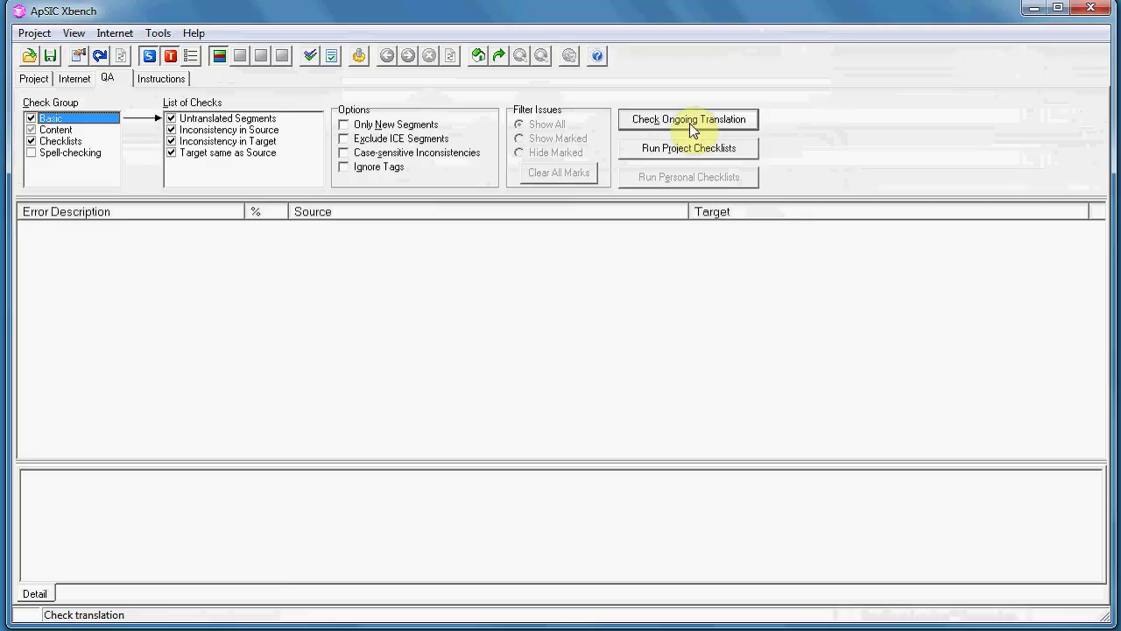
click(53, 129)
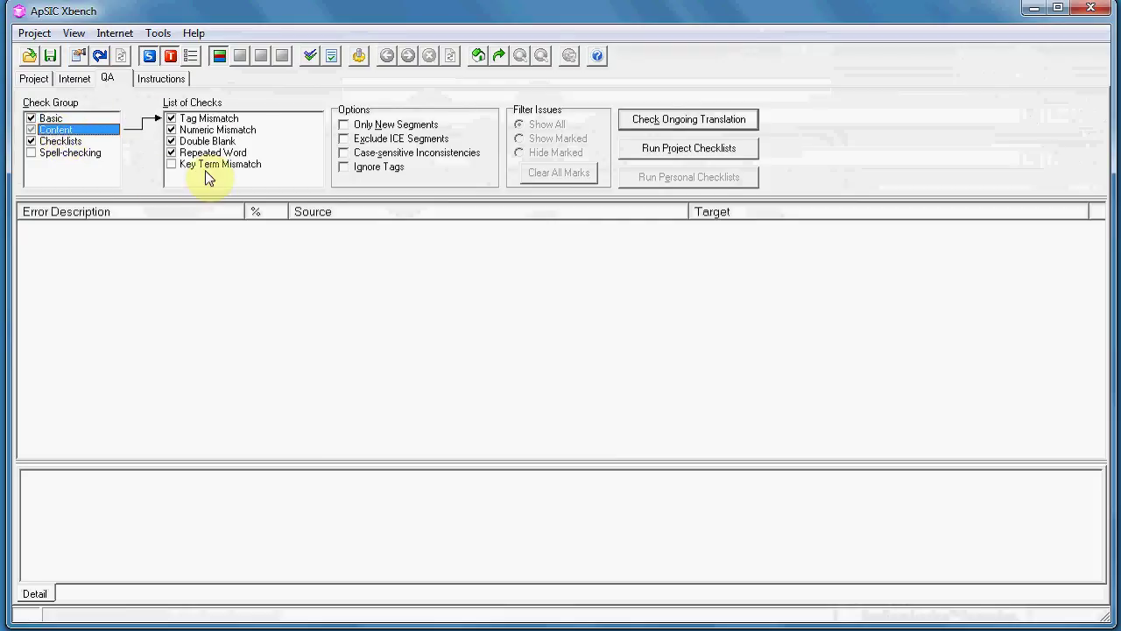
click(70, 153)
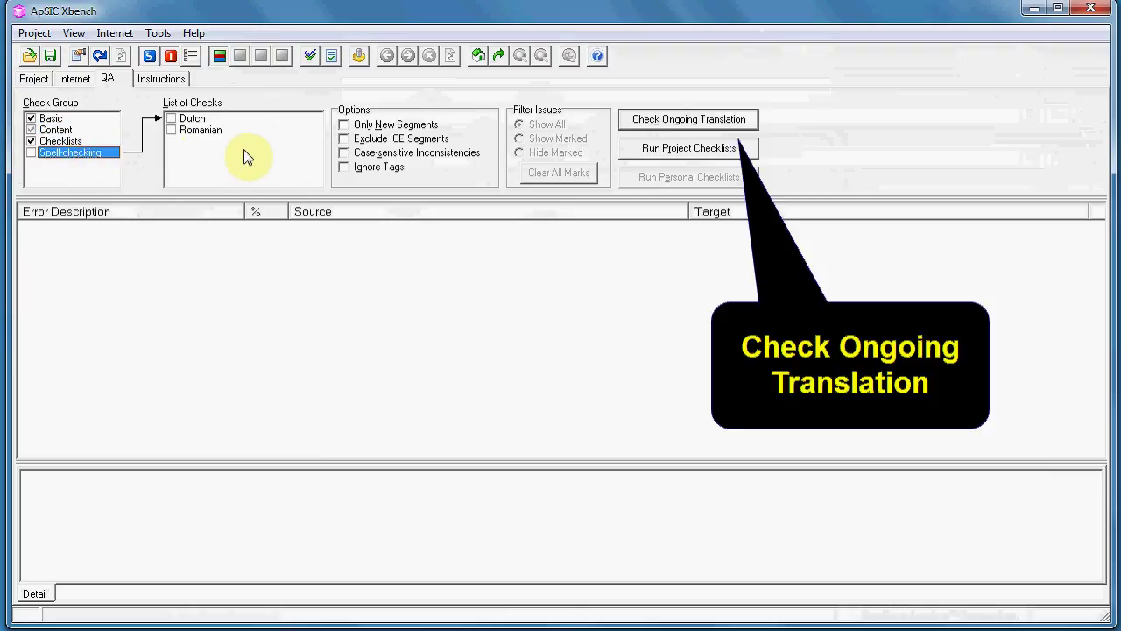
click(70, 142)
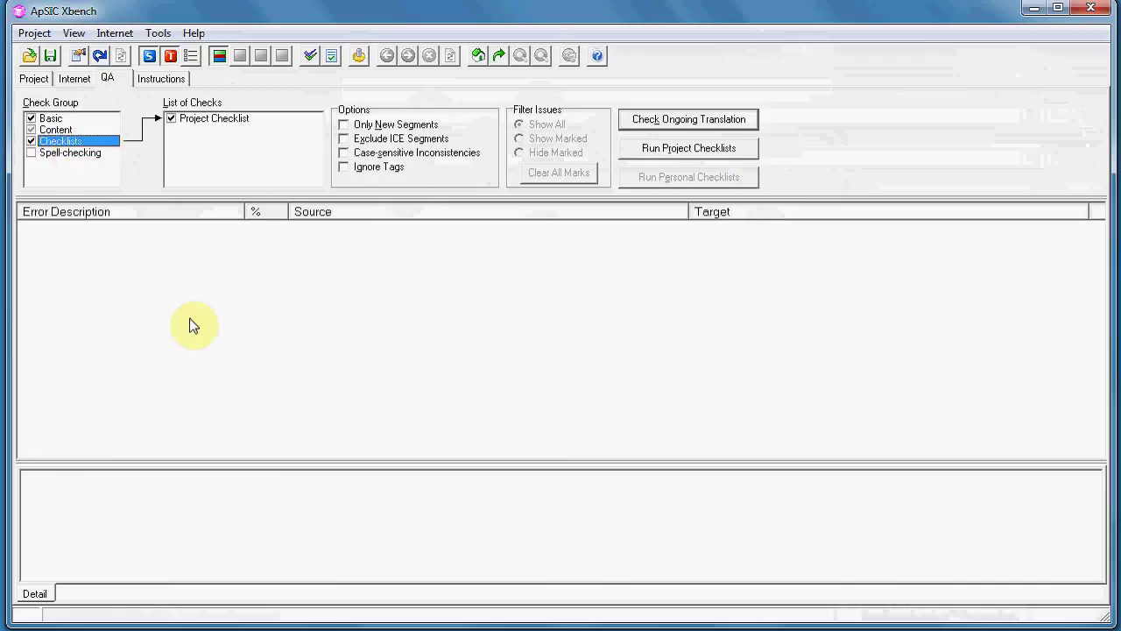
click(646, 127)
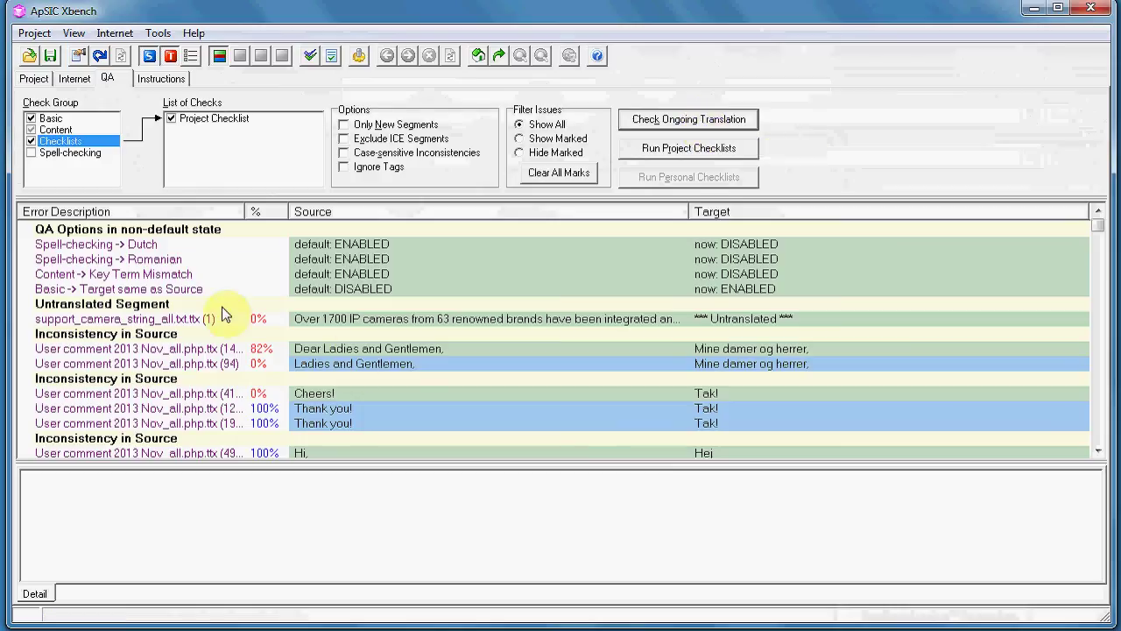
- Review the untranslated support_camera segment and the 'Dear Ladies and Gentlemen' and 'Cheers!' inconsistencies
click(372, 319)
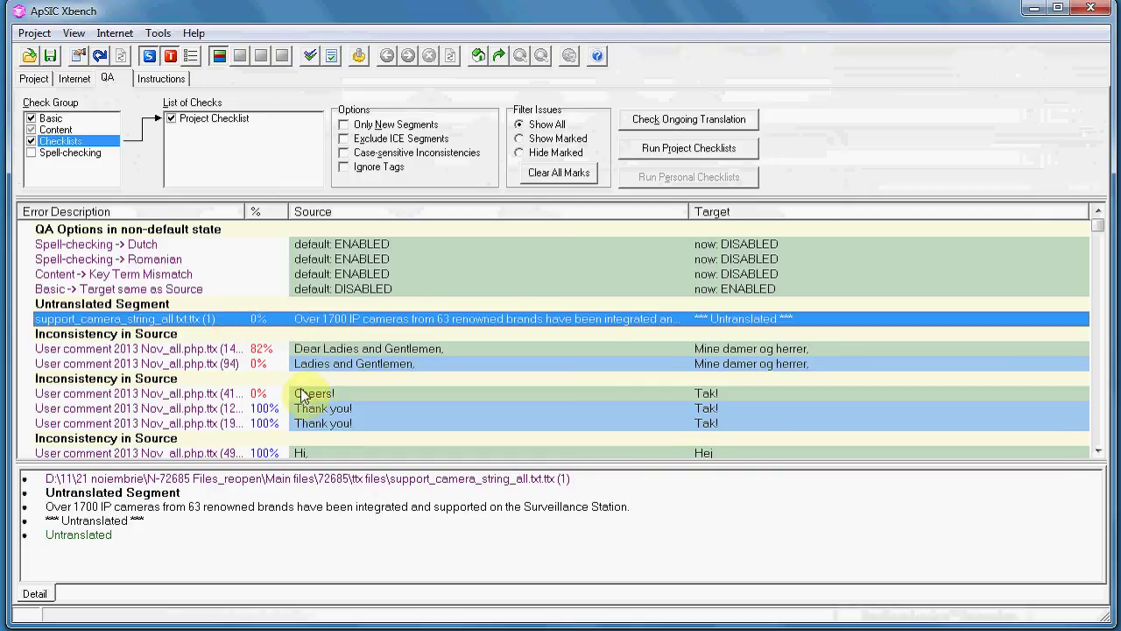
click(338, 351)
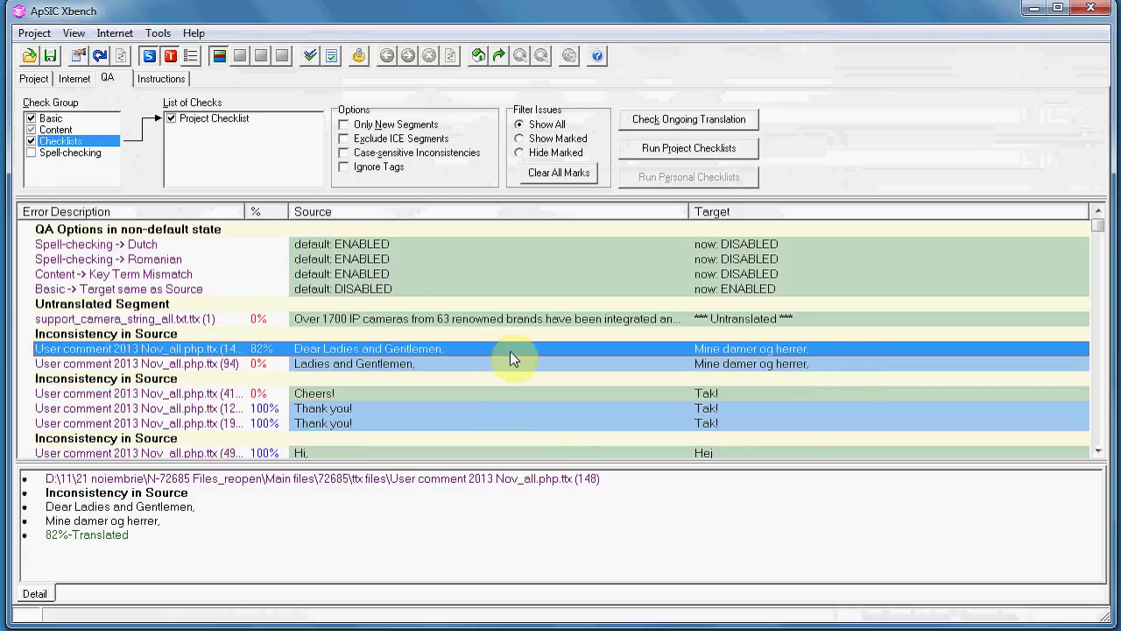
click(441, 364)
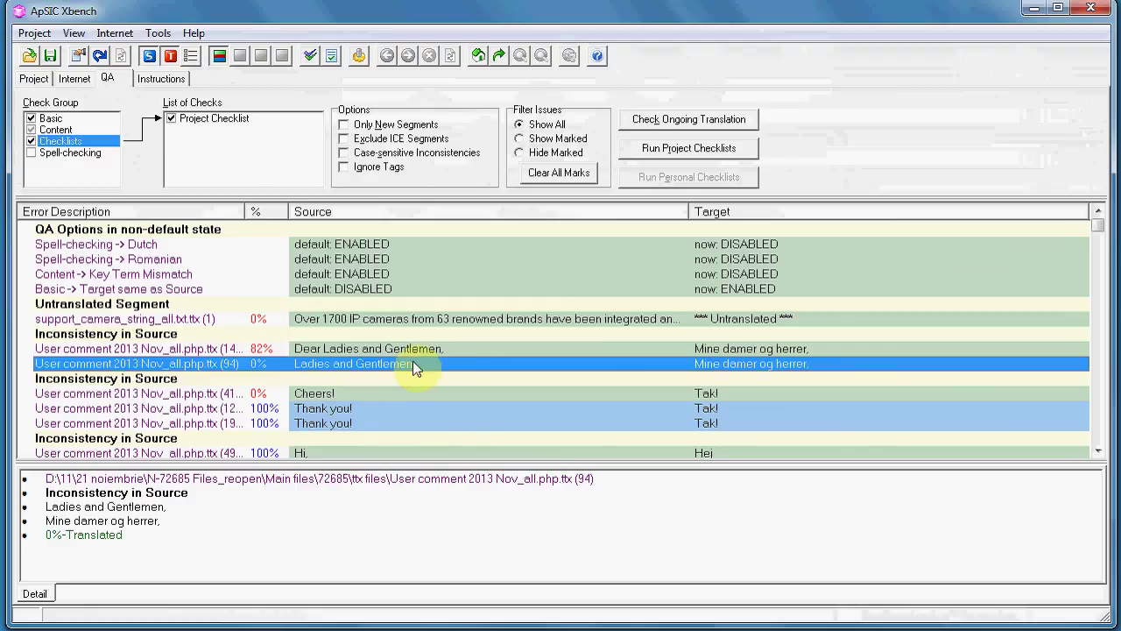
click(334, 394)
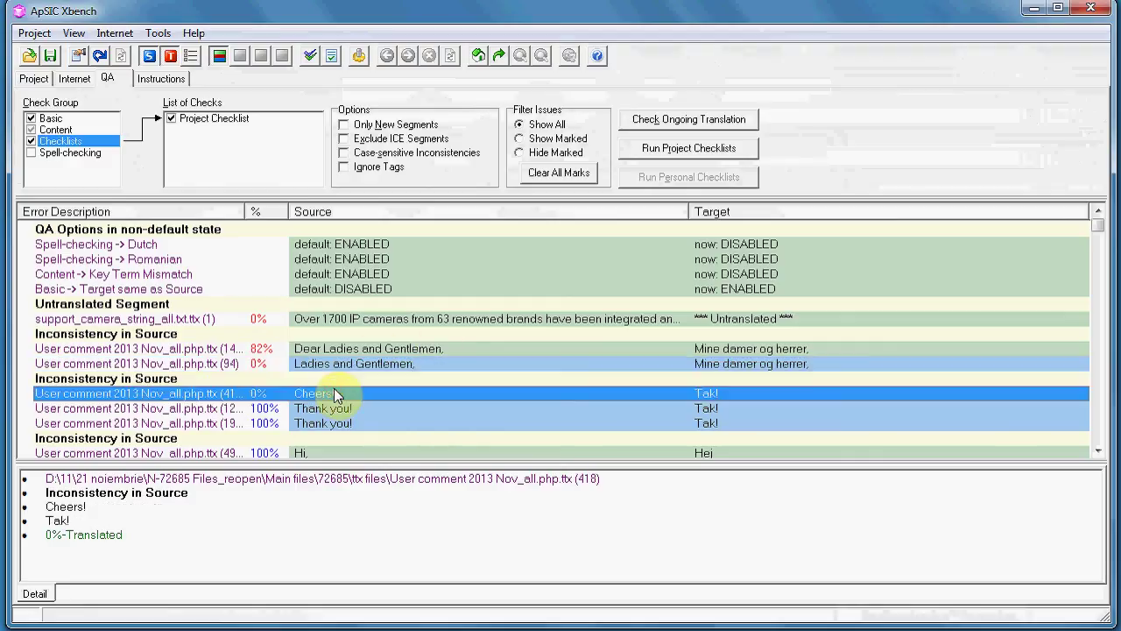
scroll(334, 389, down, 1)
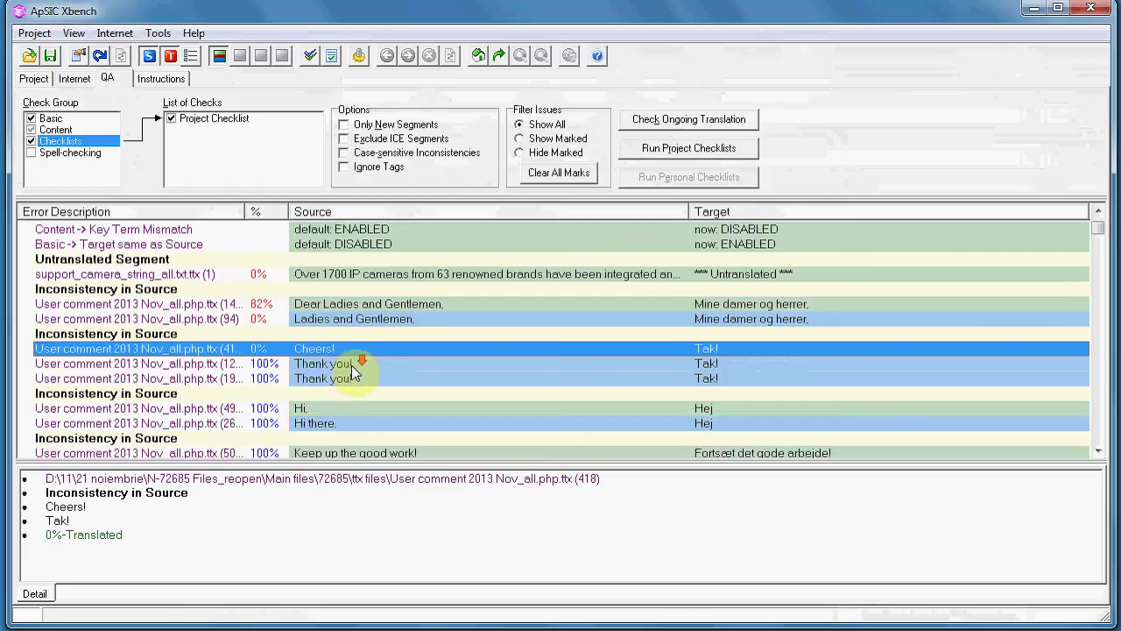
scroll(351, 372, down, 2)
scroll(357, 370, down, 1)
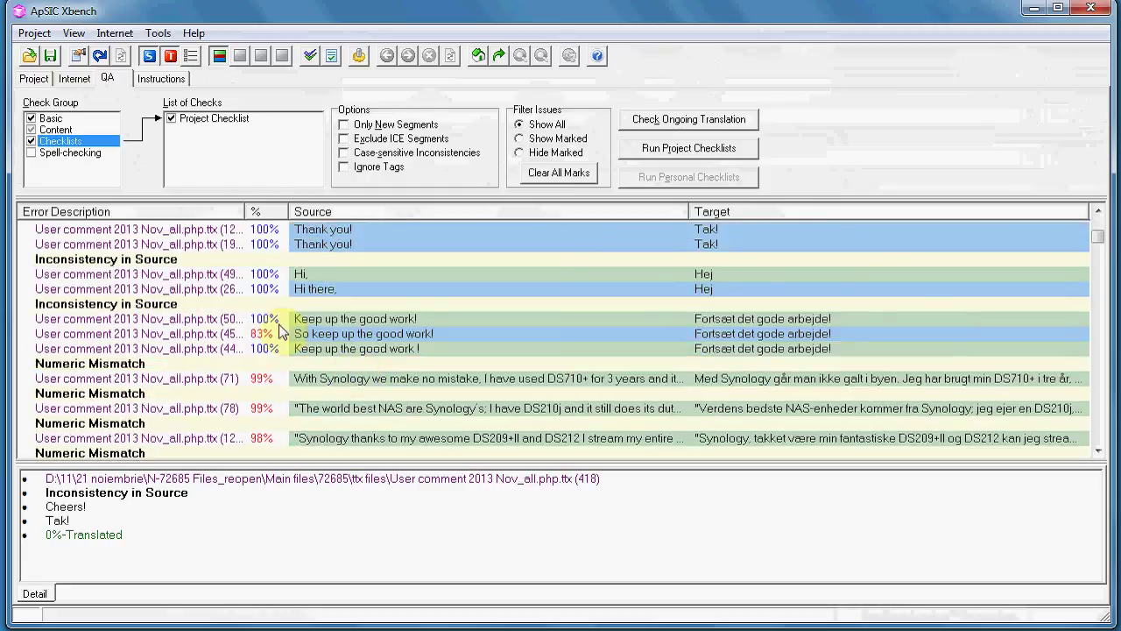
- Compare number 3 with Danish 'tre' in segment (71), then Edit Source of the untranslated segment
click(336, 364)
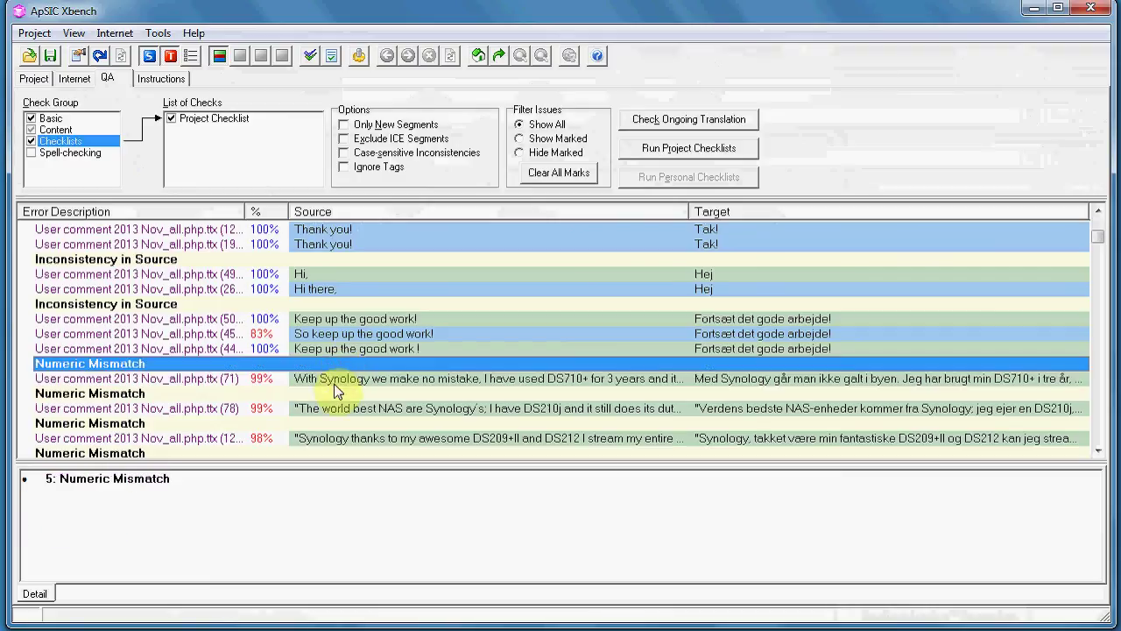
click(335, 383)
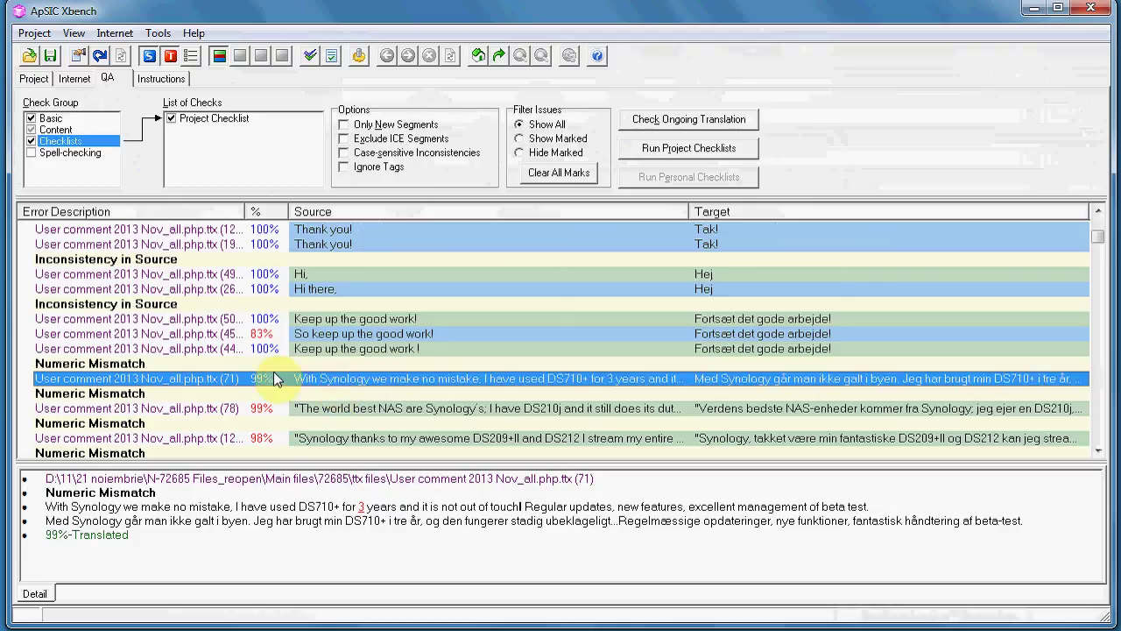
double_click(360, 506)
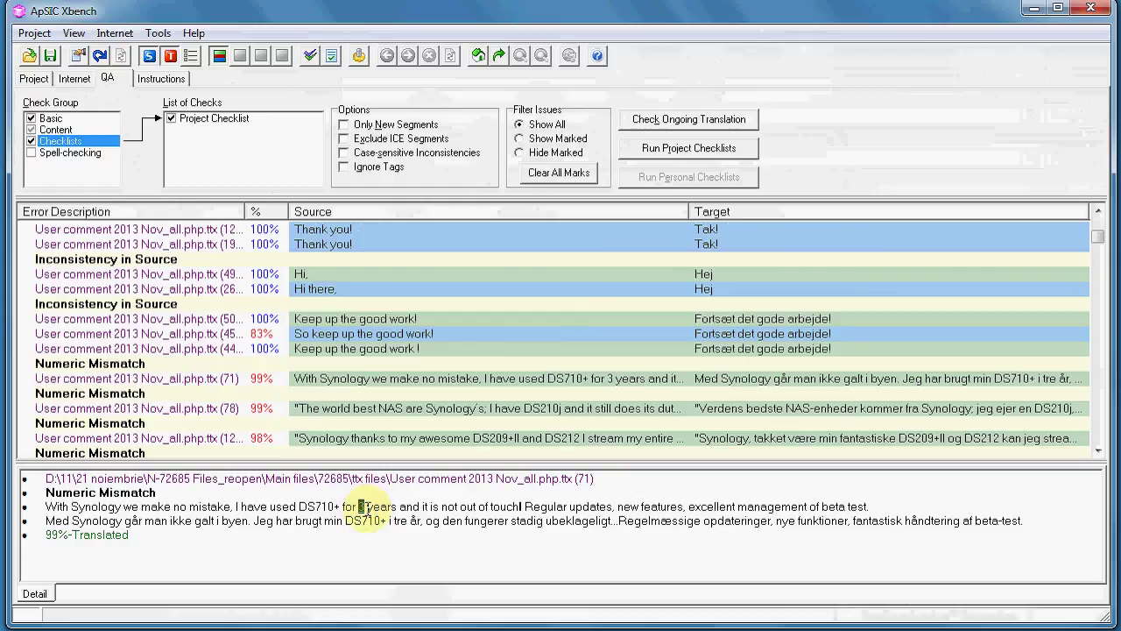
click(328, 538)
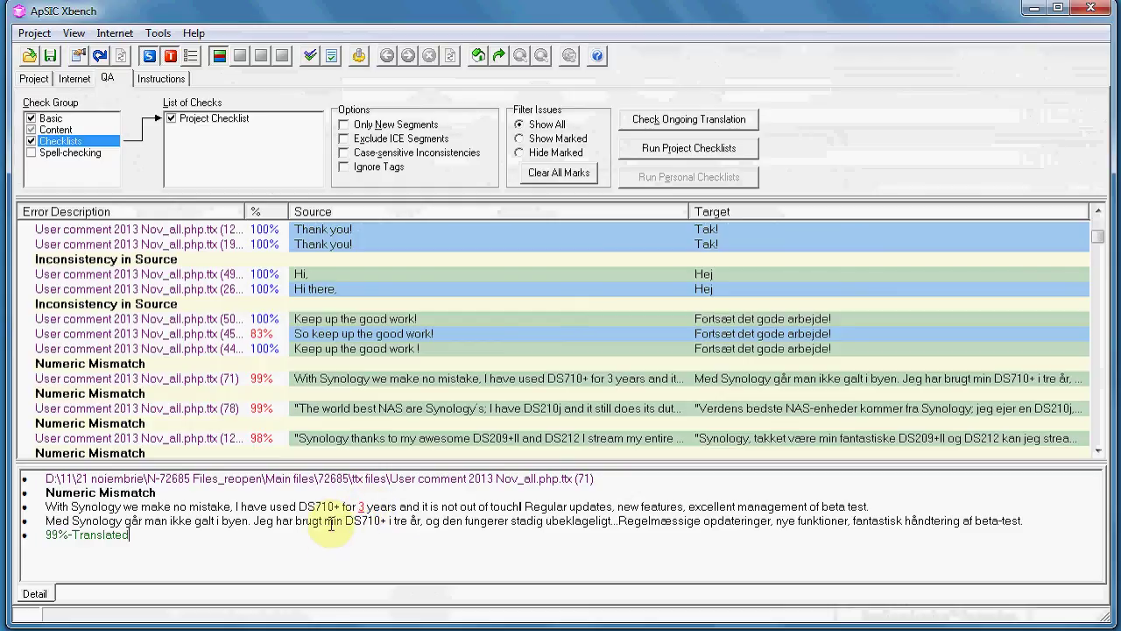
double_click(401, 521)
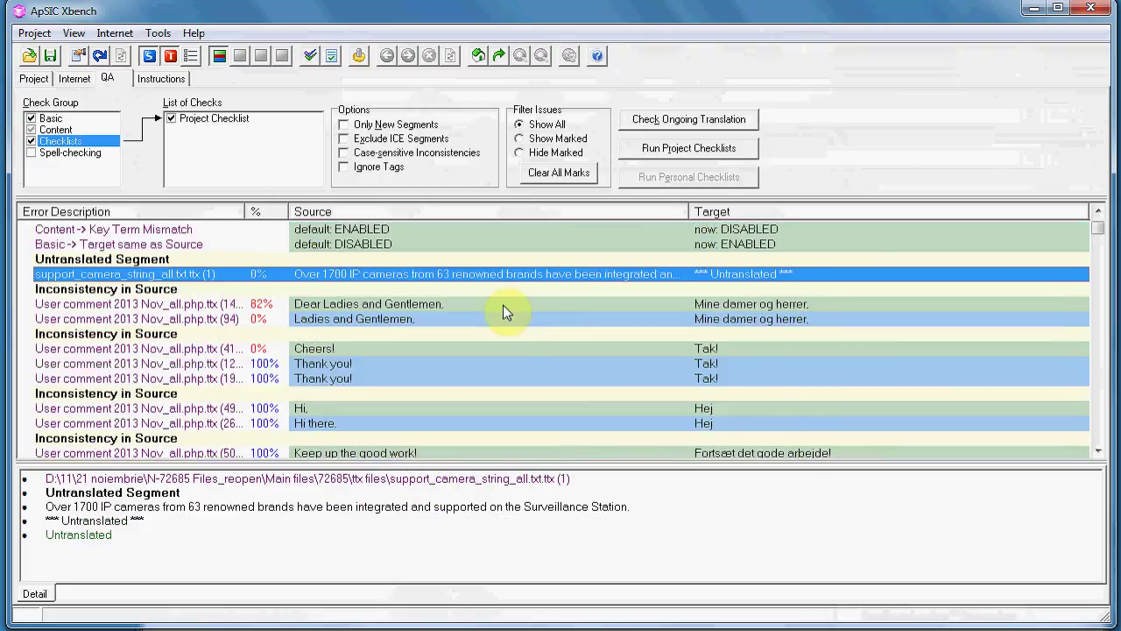
right_click(345, 272)
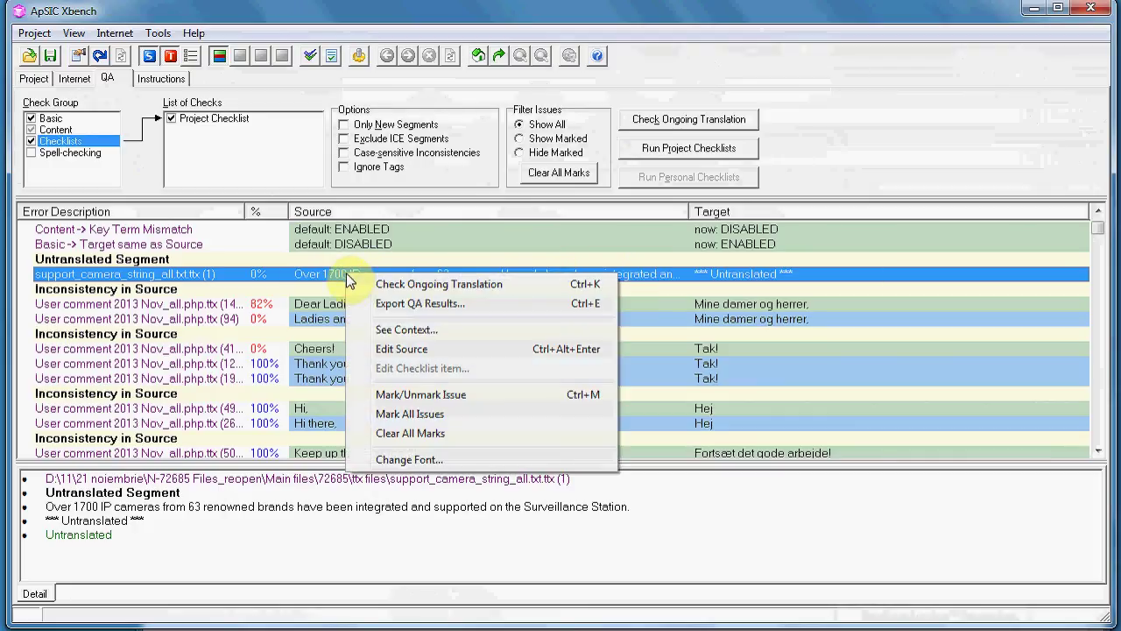
click(390, 350)
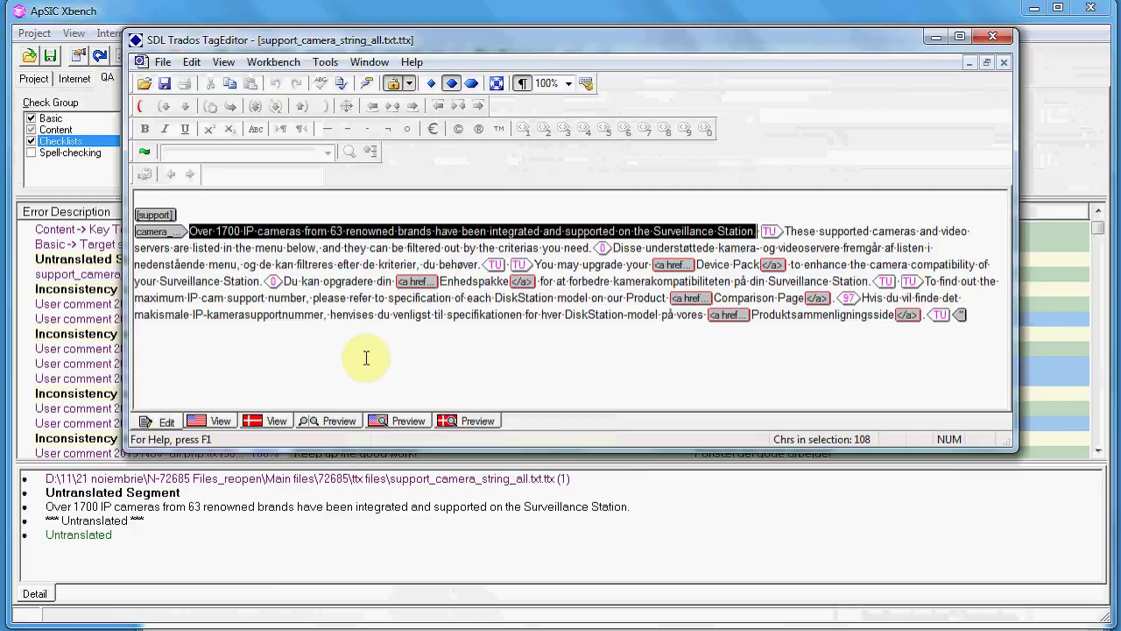
- Confirm the Danish translation of the IP cameras segment, save support_camera_string_all.txt.ttx, and return to Xbench
drag(339, 45, 336, 46)
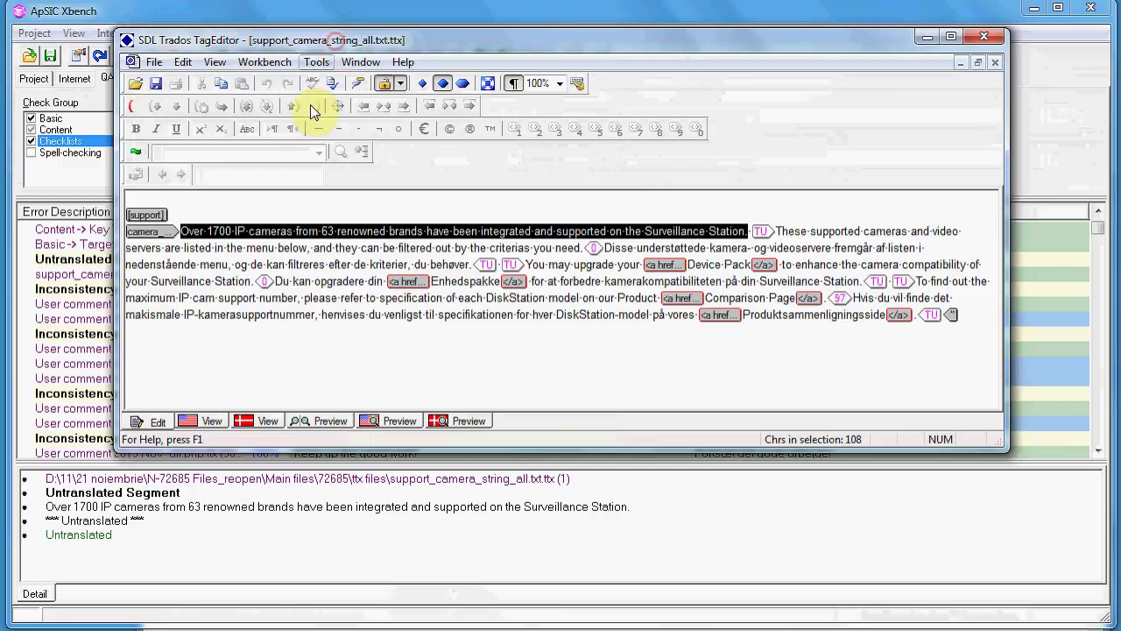
click(296, 231)
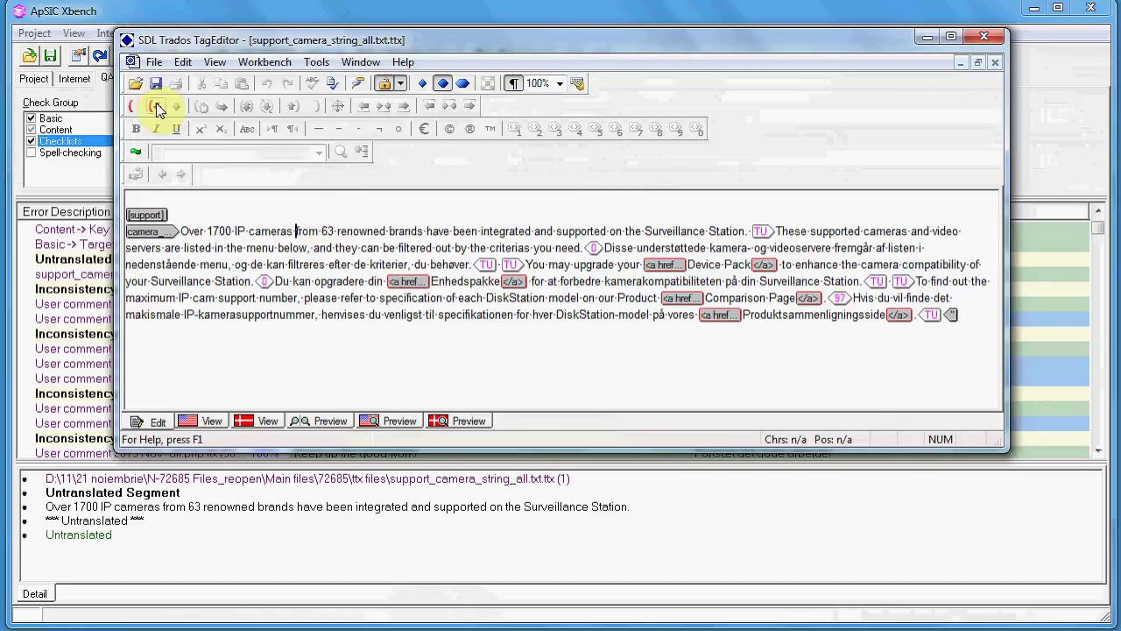
click(159, 107)
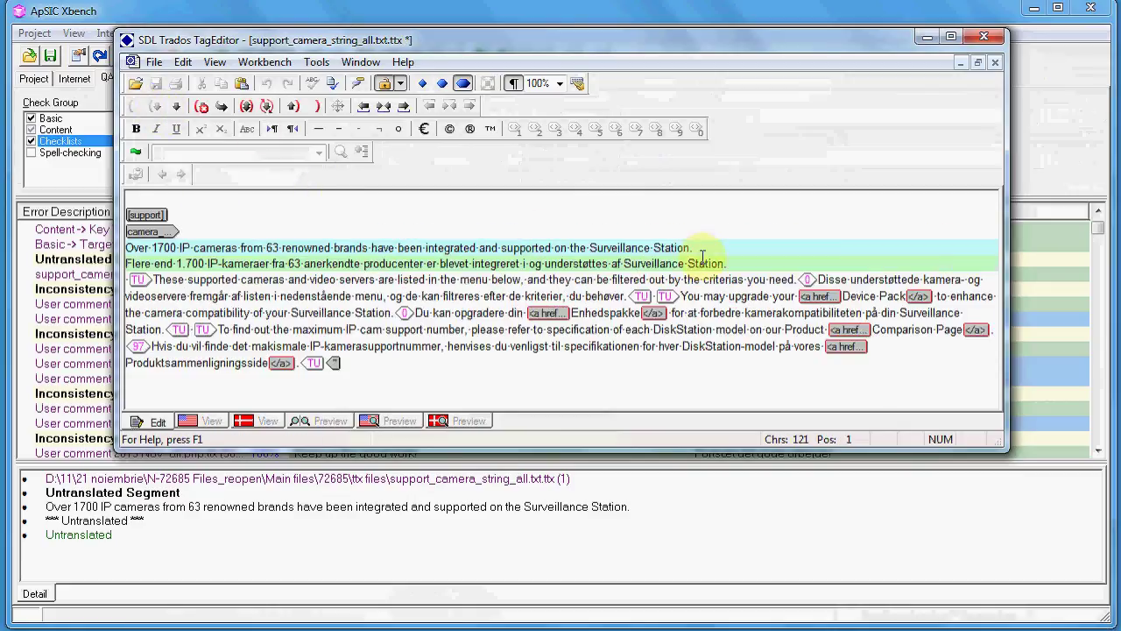
triple_click(737, 265)
click(738, 266)
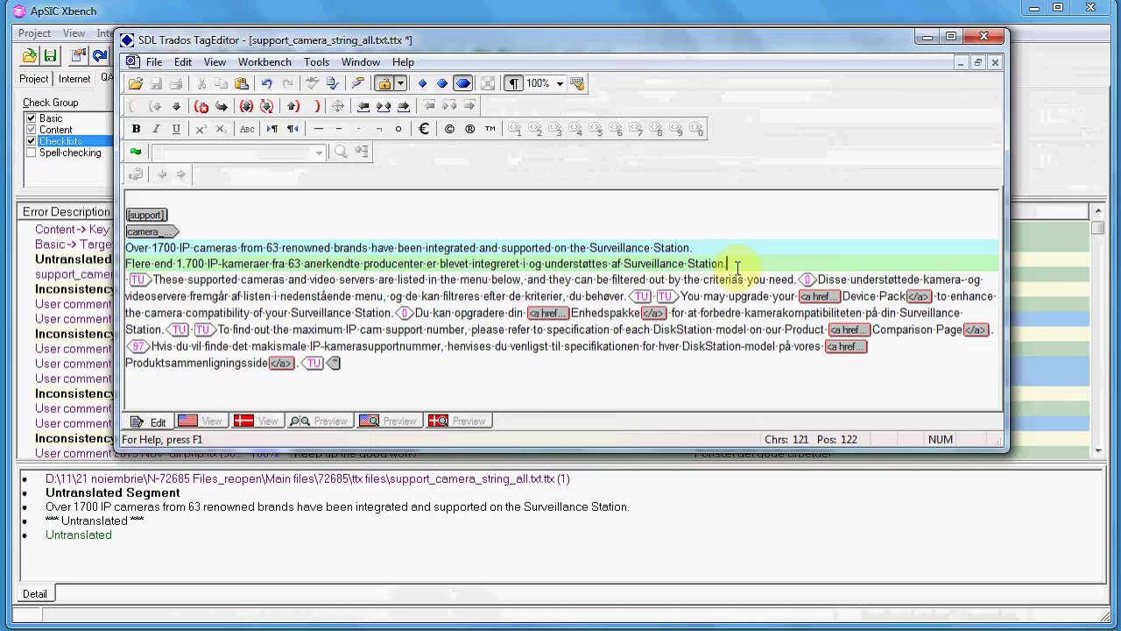
click(290, 106)
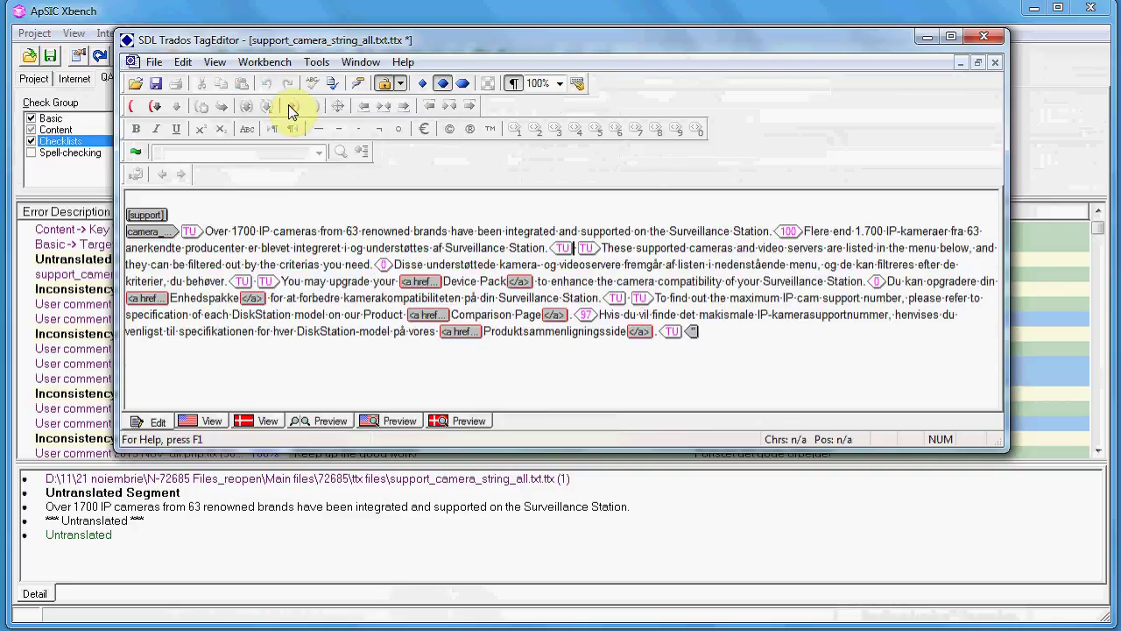
click(156, 84)
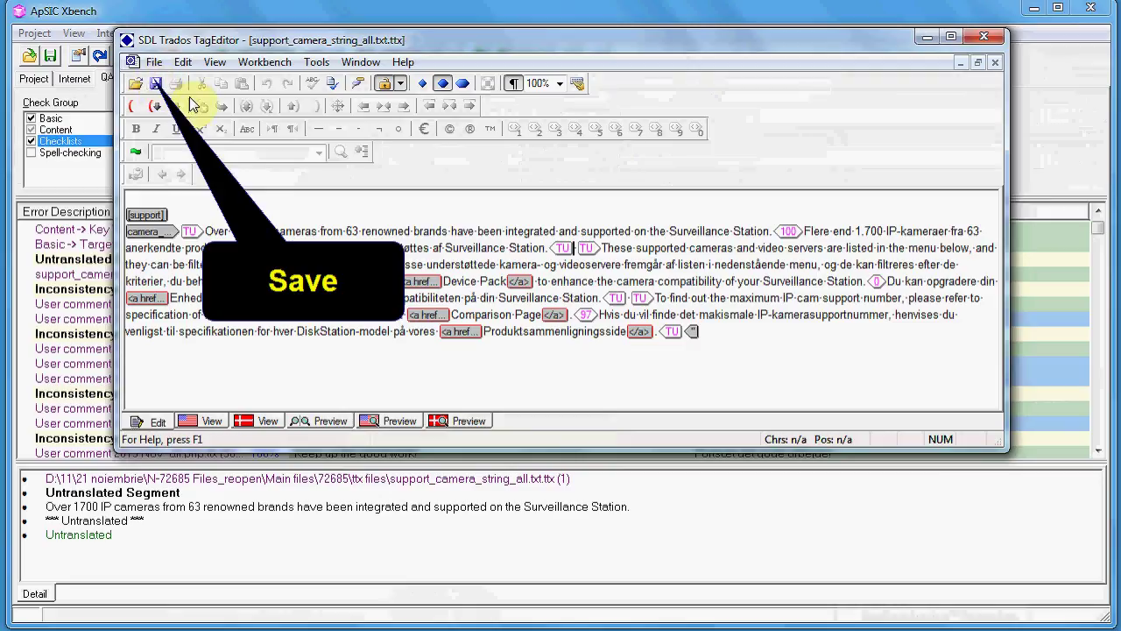
click(157, 13)
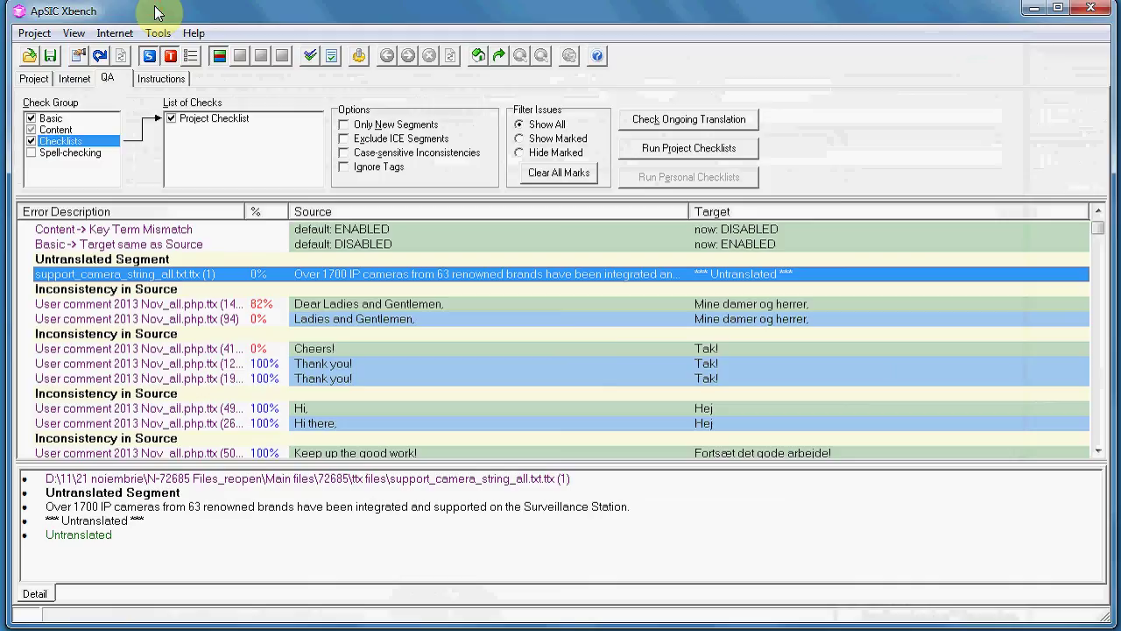
- Reload the project with F5 and rerun Check Ongoing Translation, reviewing the Inconsistency in Source issues
key(F5)
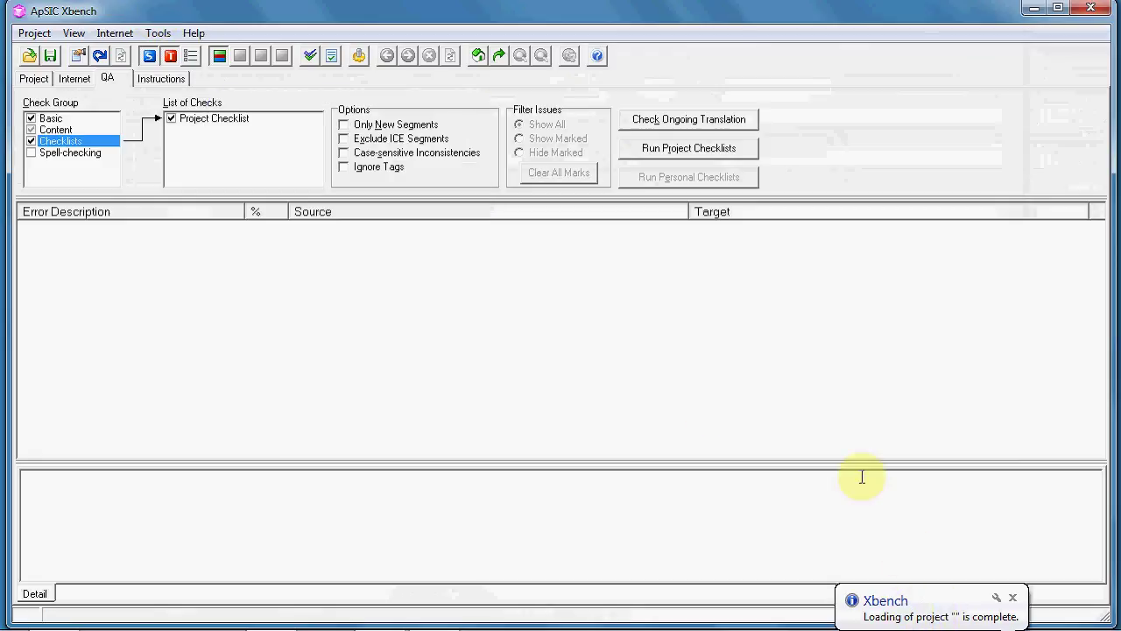
click(697, 124)
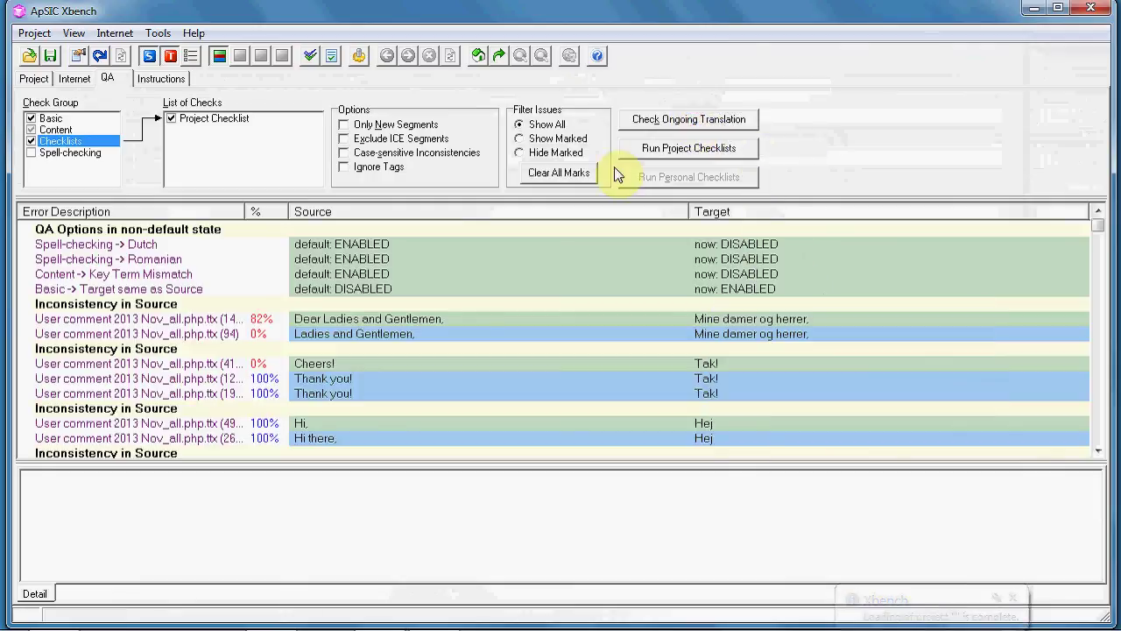
click(323, 303)
scroll(322, 303, down, 1)
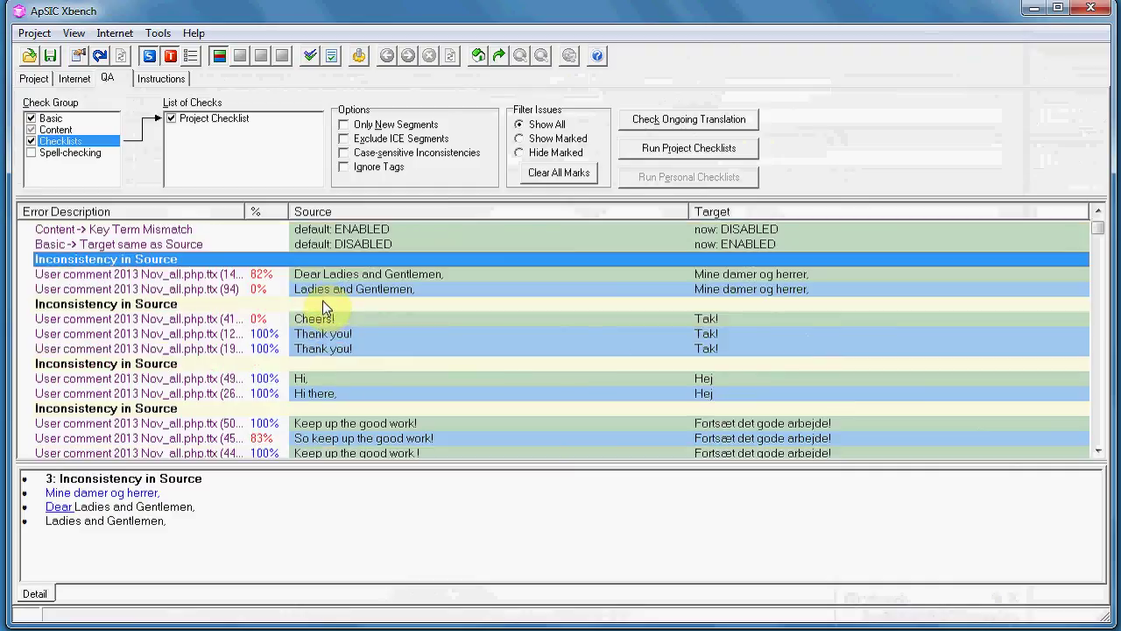
scroll(323, 301, down, 4)
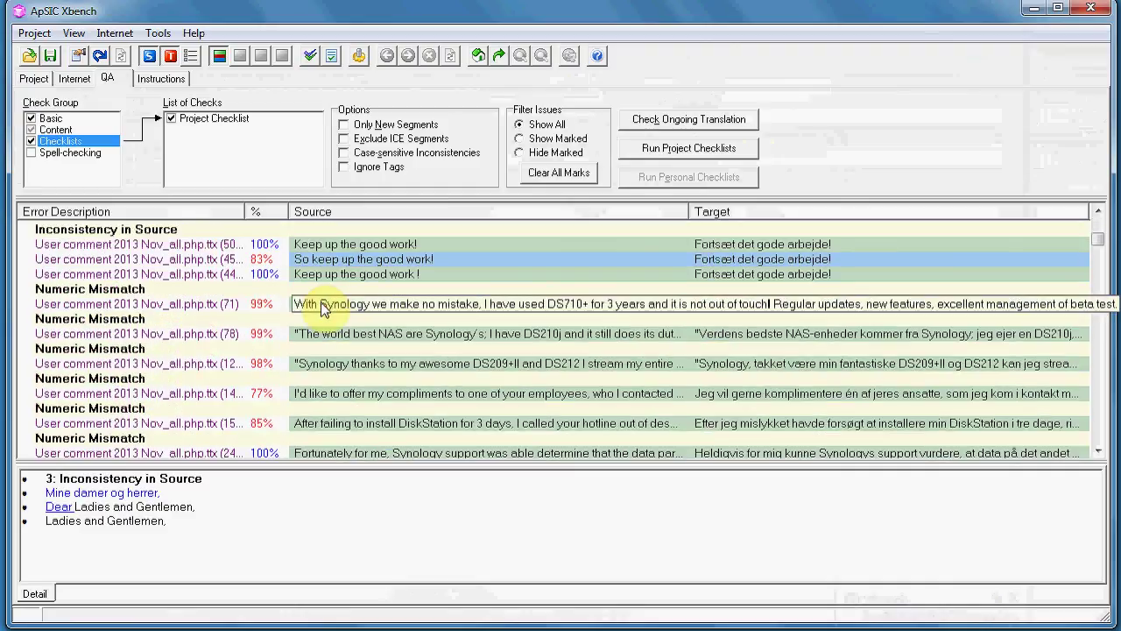
scroll(326, 306, up, 5)
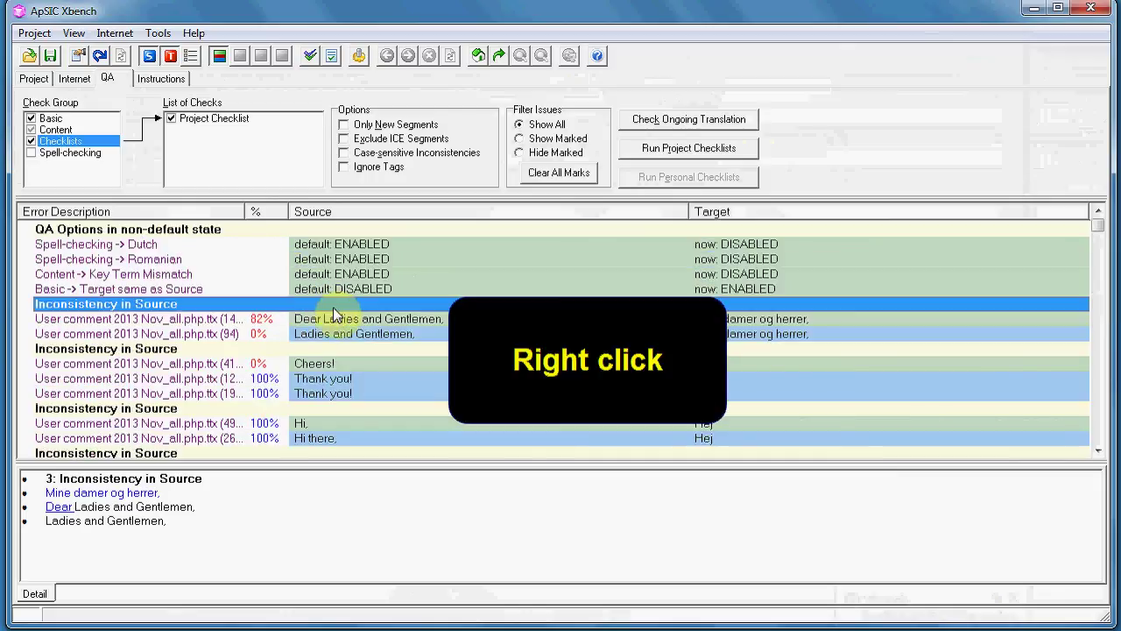
- Export the QA results as Excel file QA.xls, look over the report, and return to Xbench
right_click(326, 378)
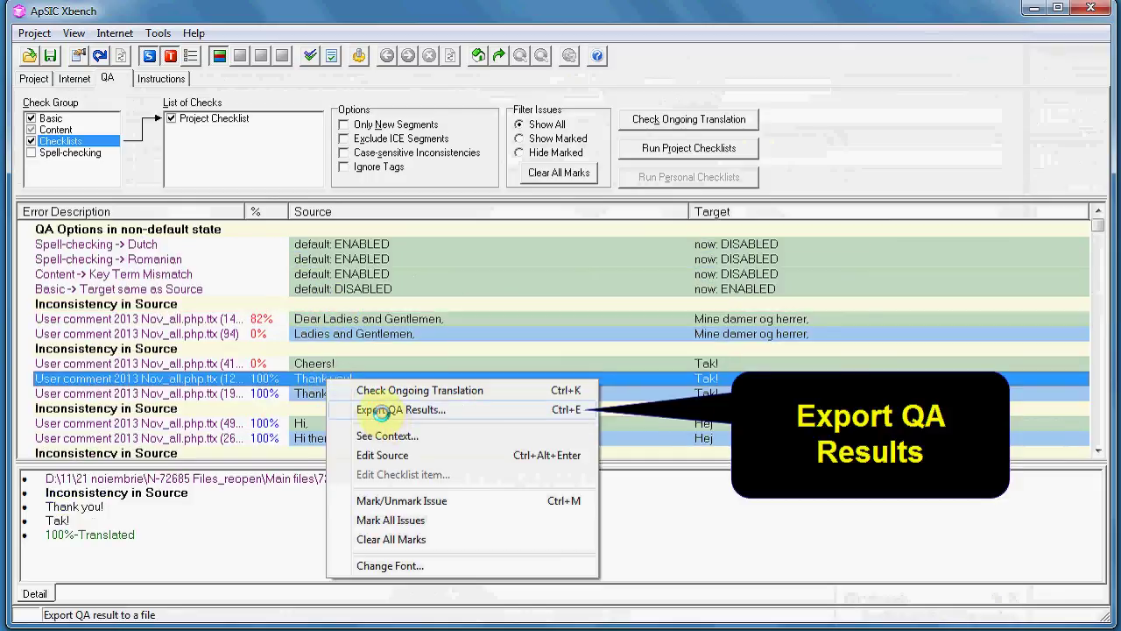
click(383, 410)
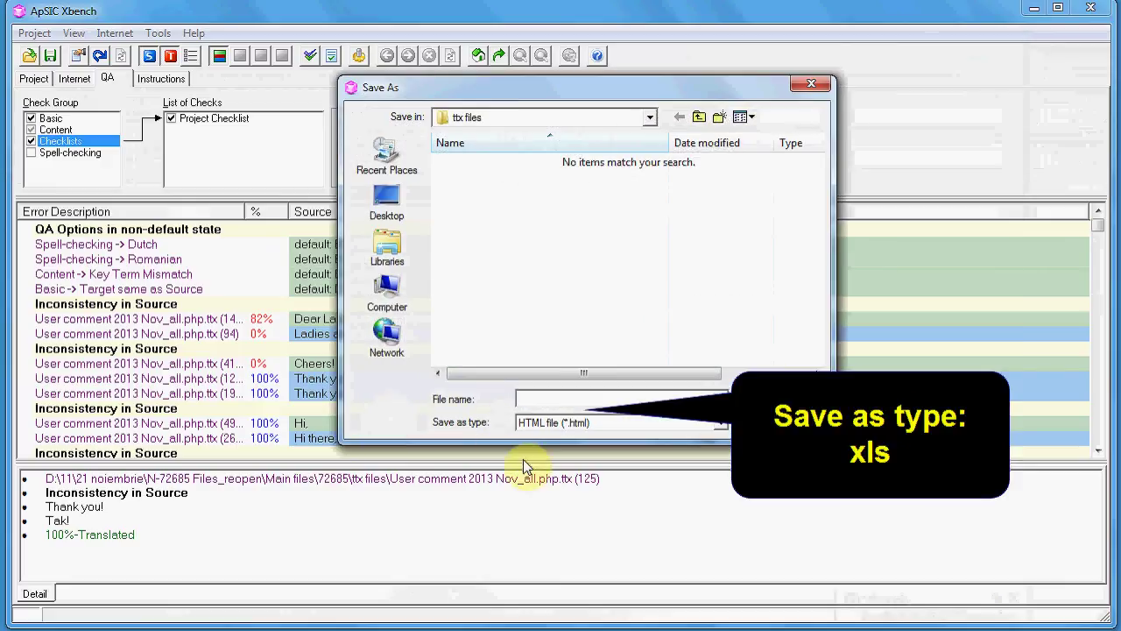
click(721, 423)
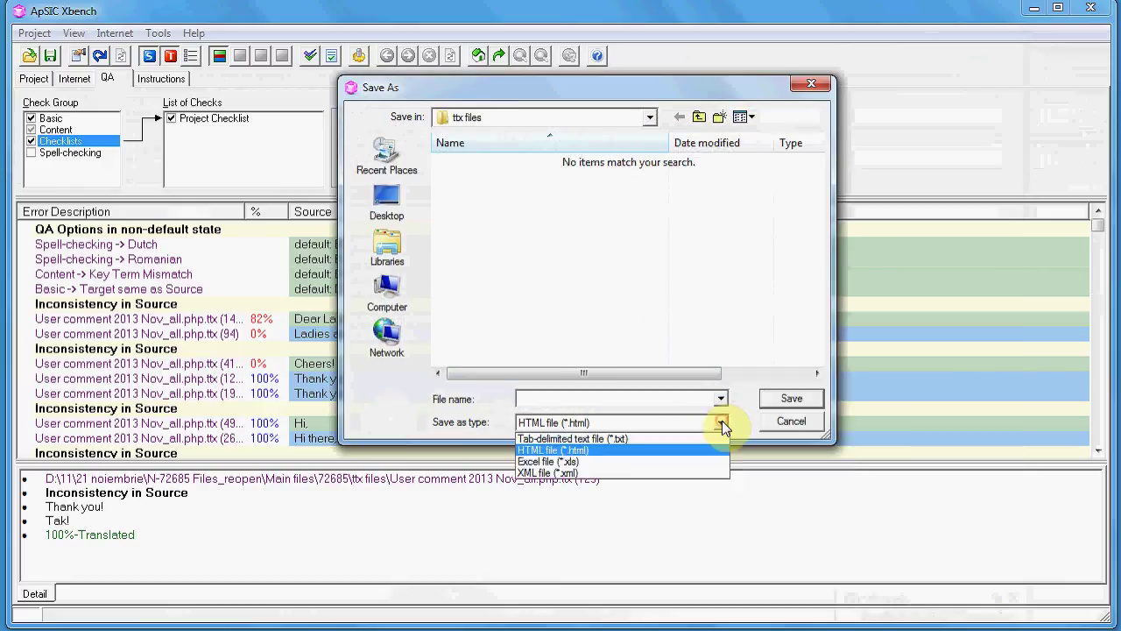
click(607, 464)
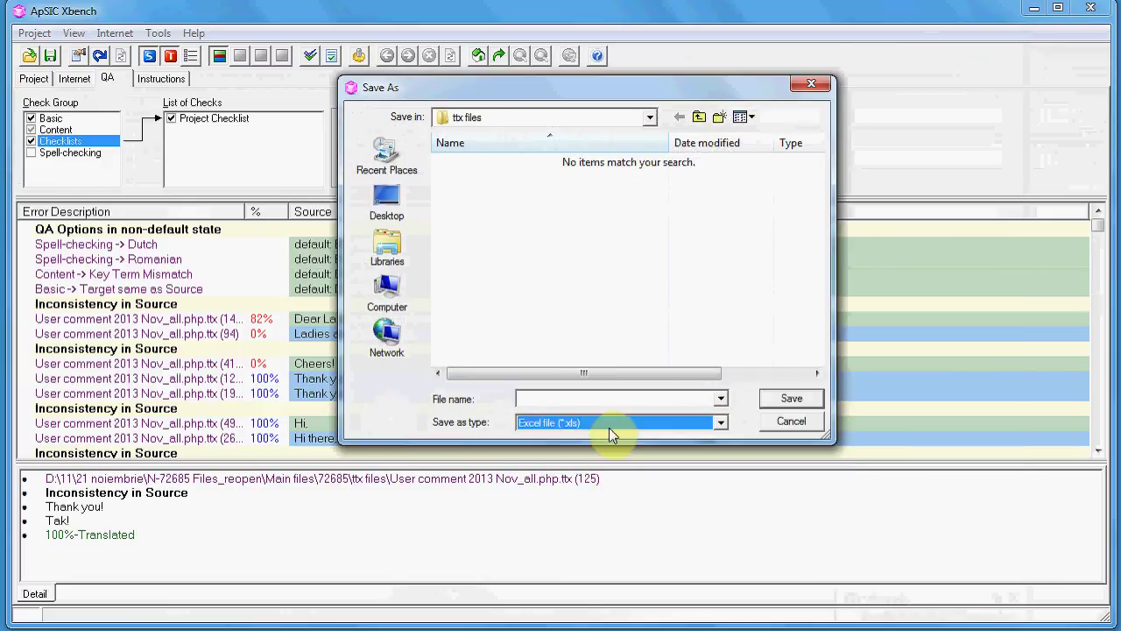
click(543, 398)
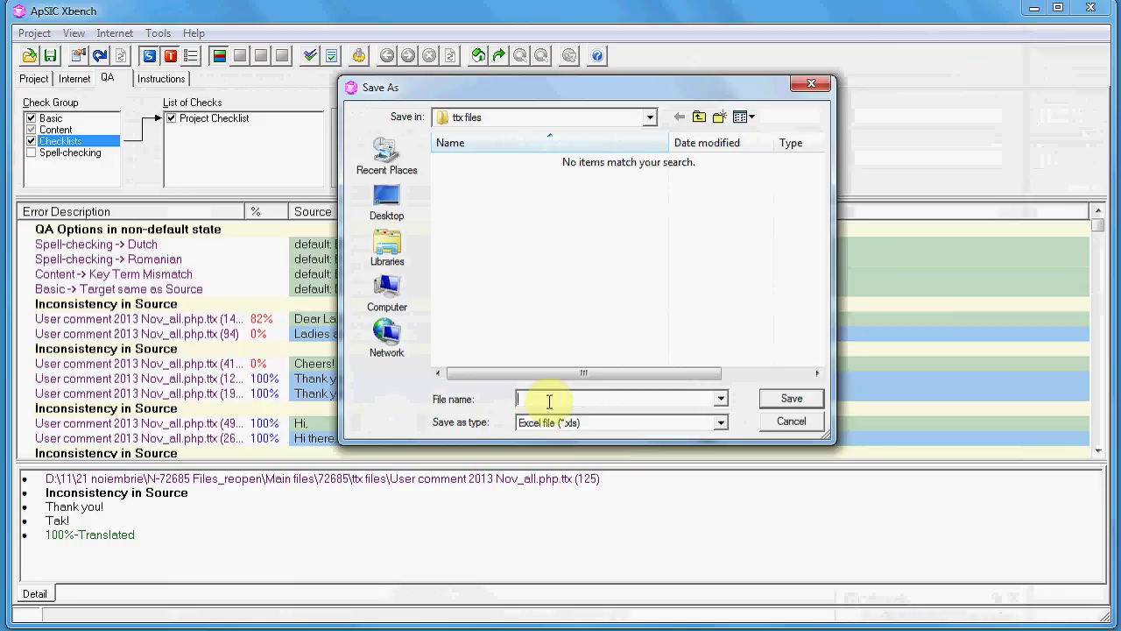
text(QA)
click(790, 400)
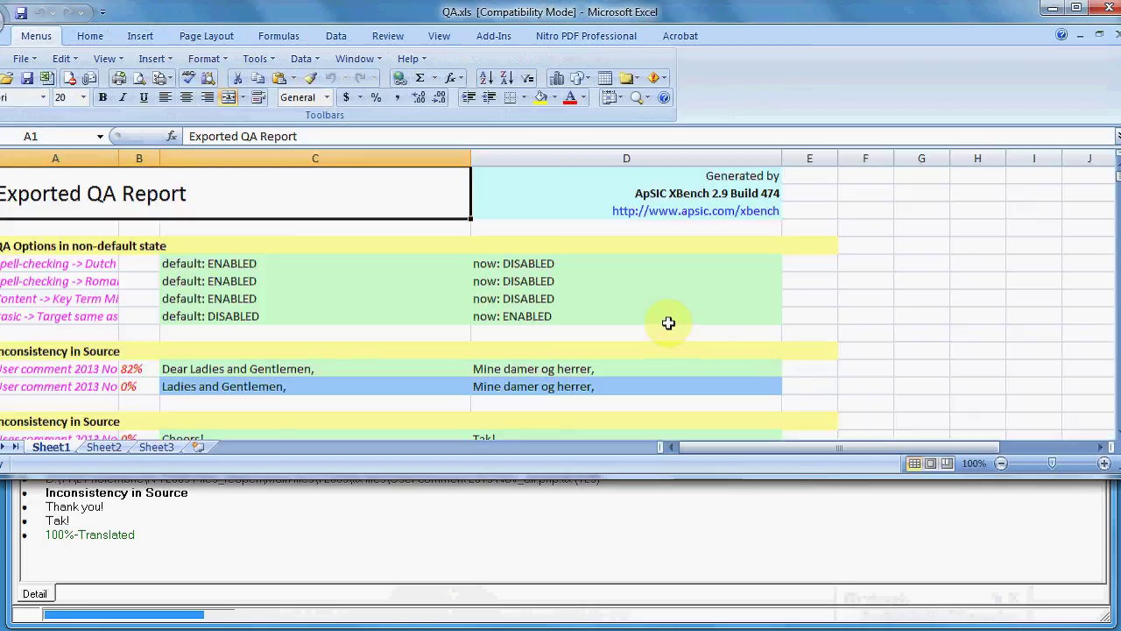
click(52, 280)
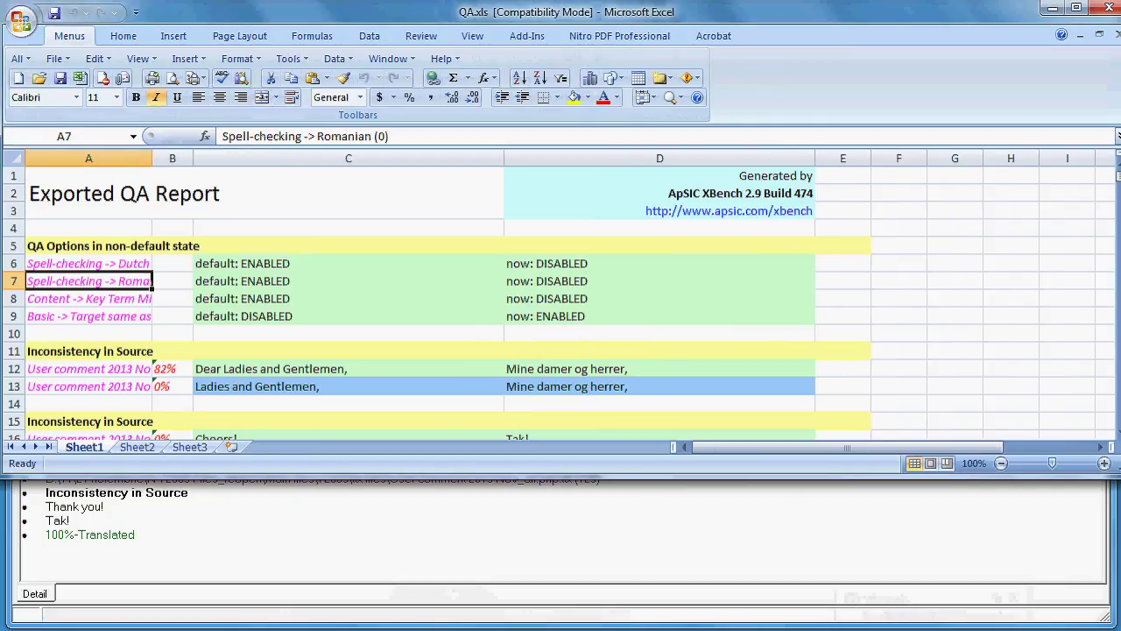
key(alt+Tab)
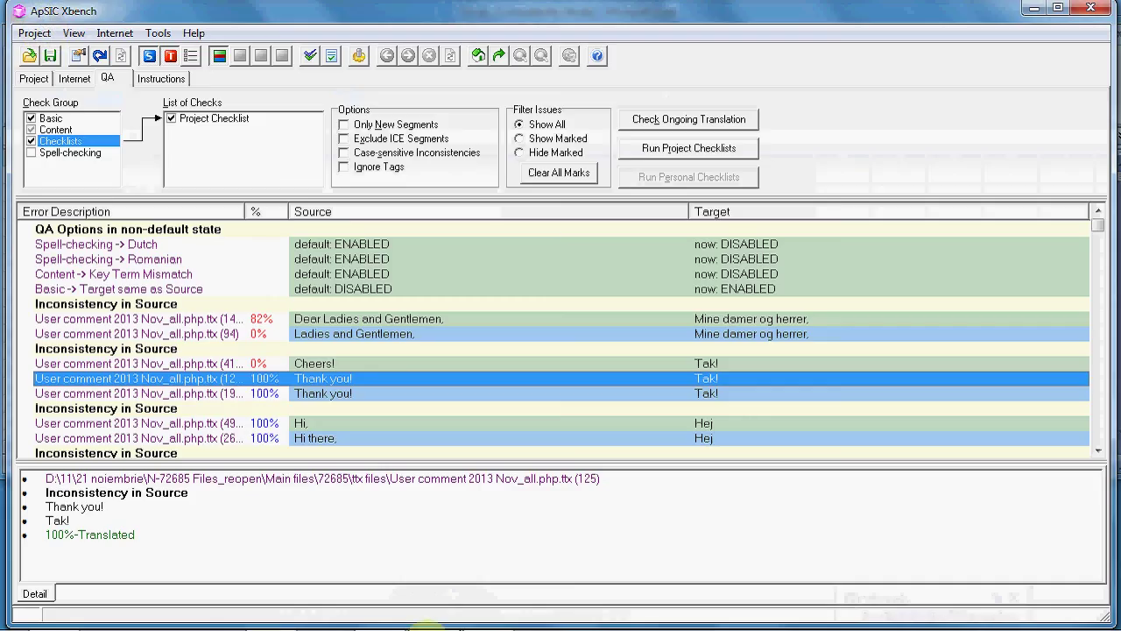
click(31, 35)
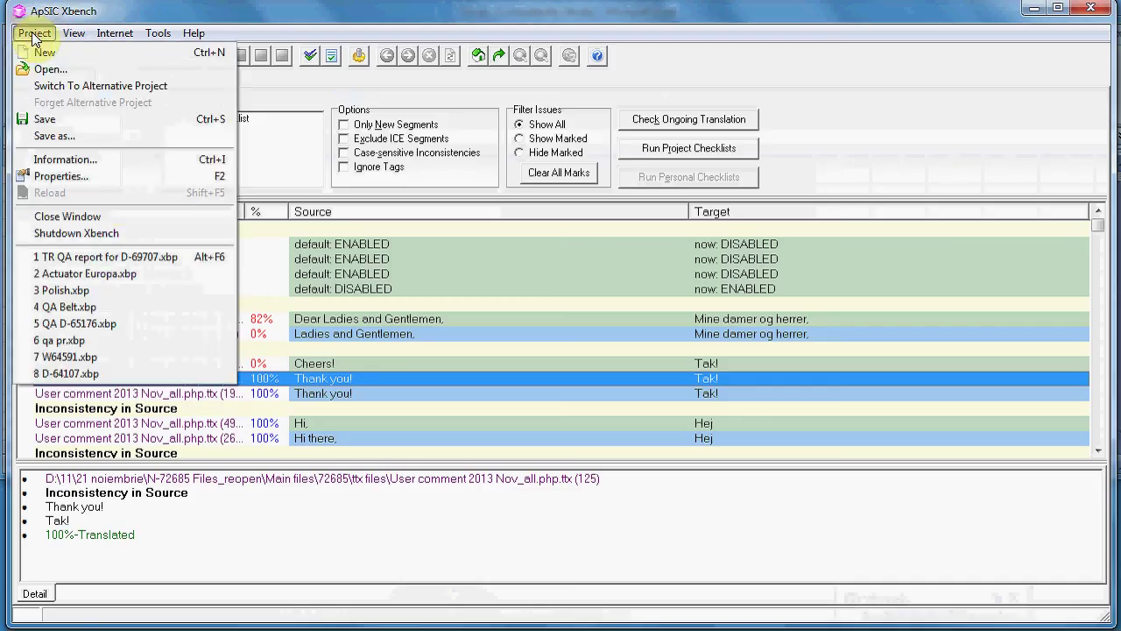
click(48, 119)
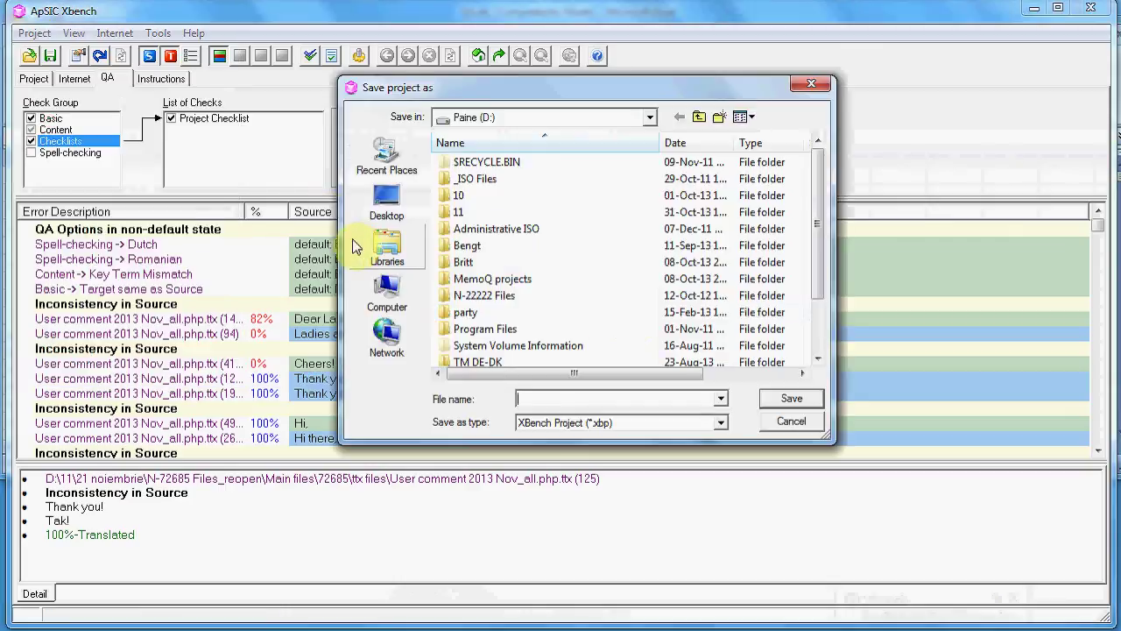
click(792, 423)
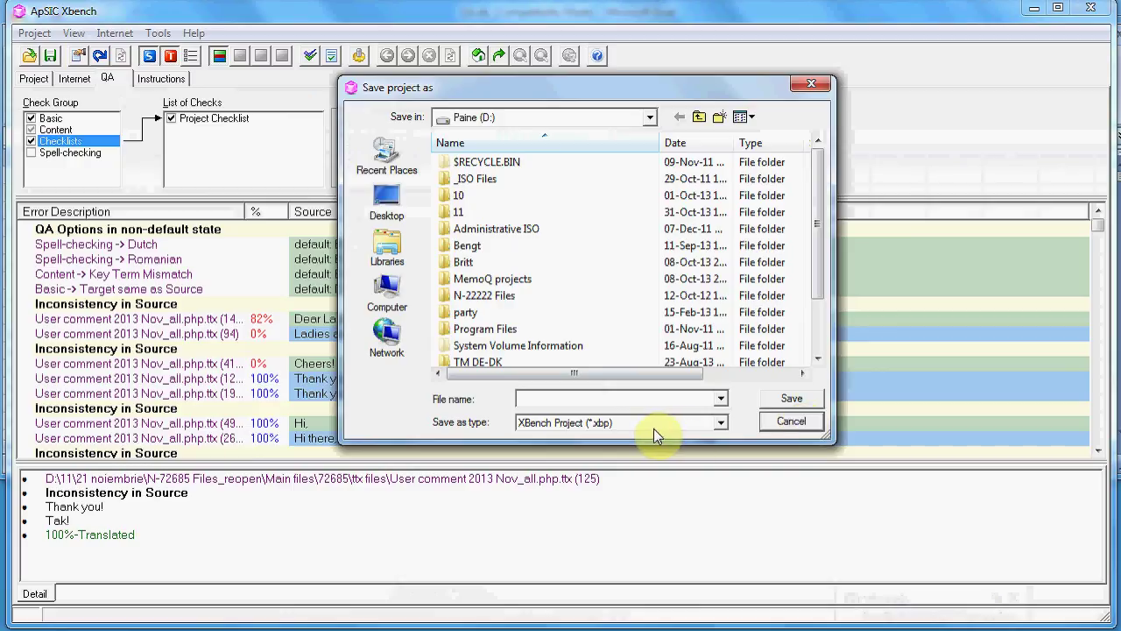
click(797, 427)
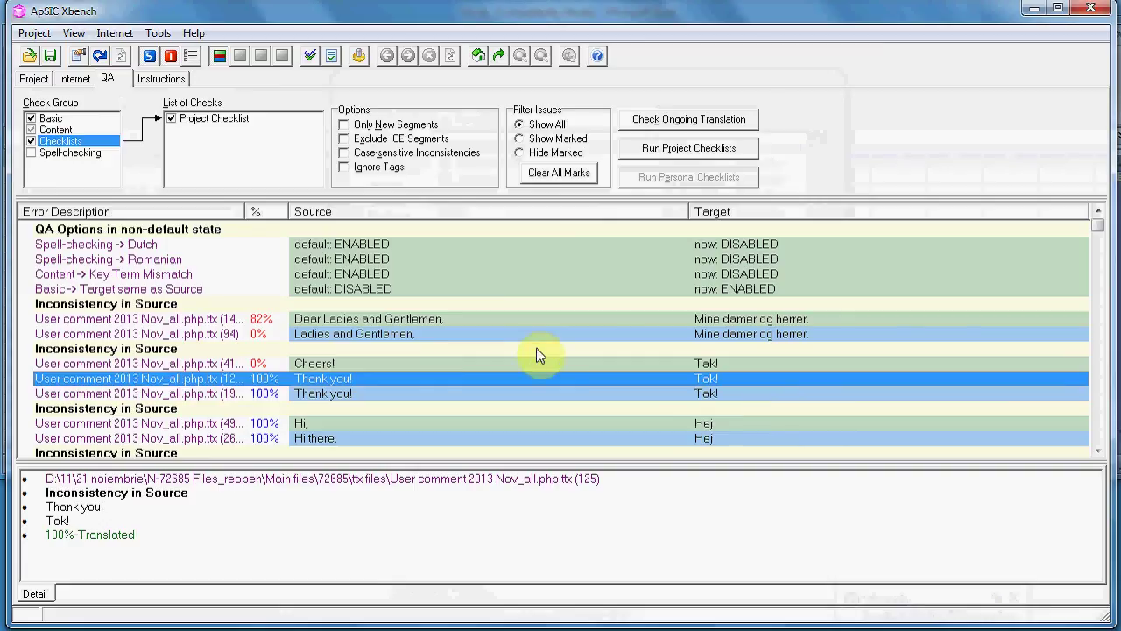
scroll(536, 348, down, 4)
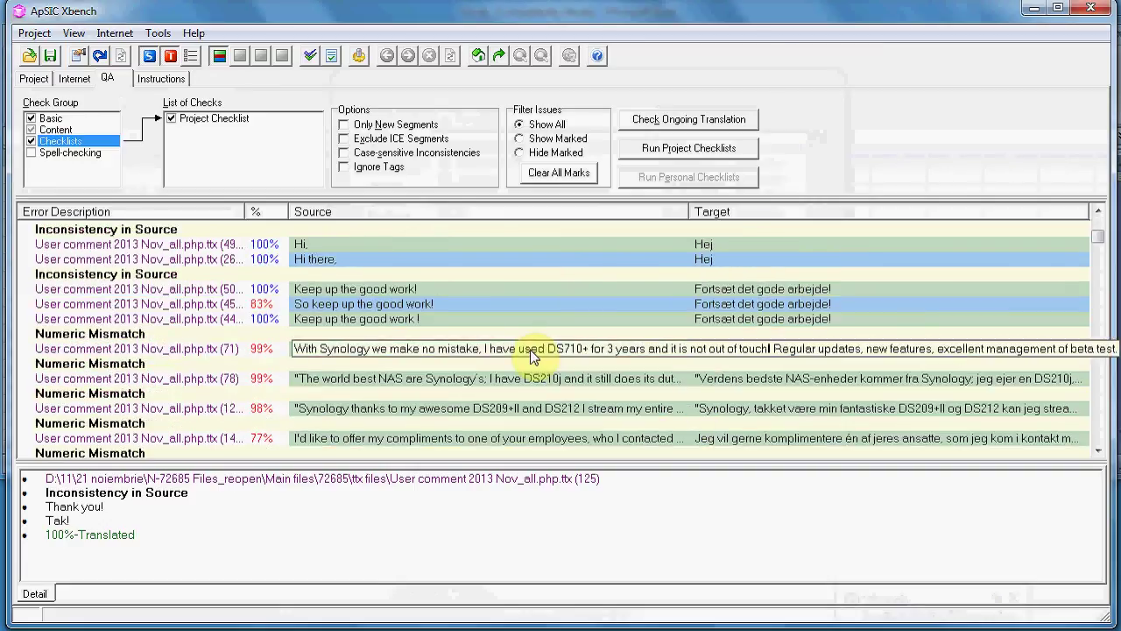